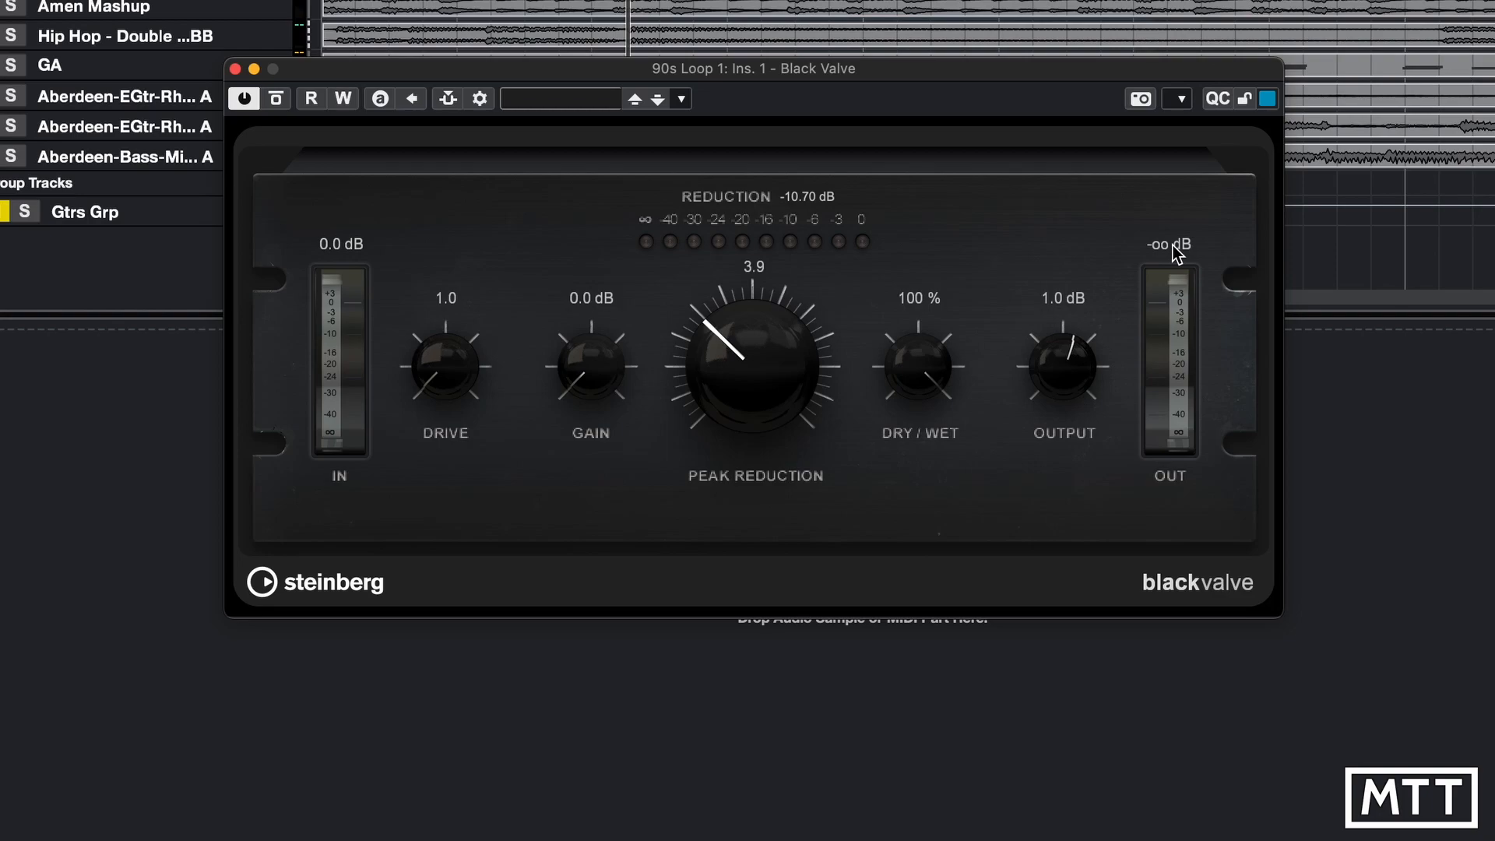
View the list of Black Valve factory presets and close it without loading one
{"action": "left_click", "coordinate": [590, 99]}
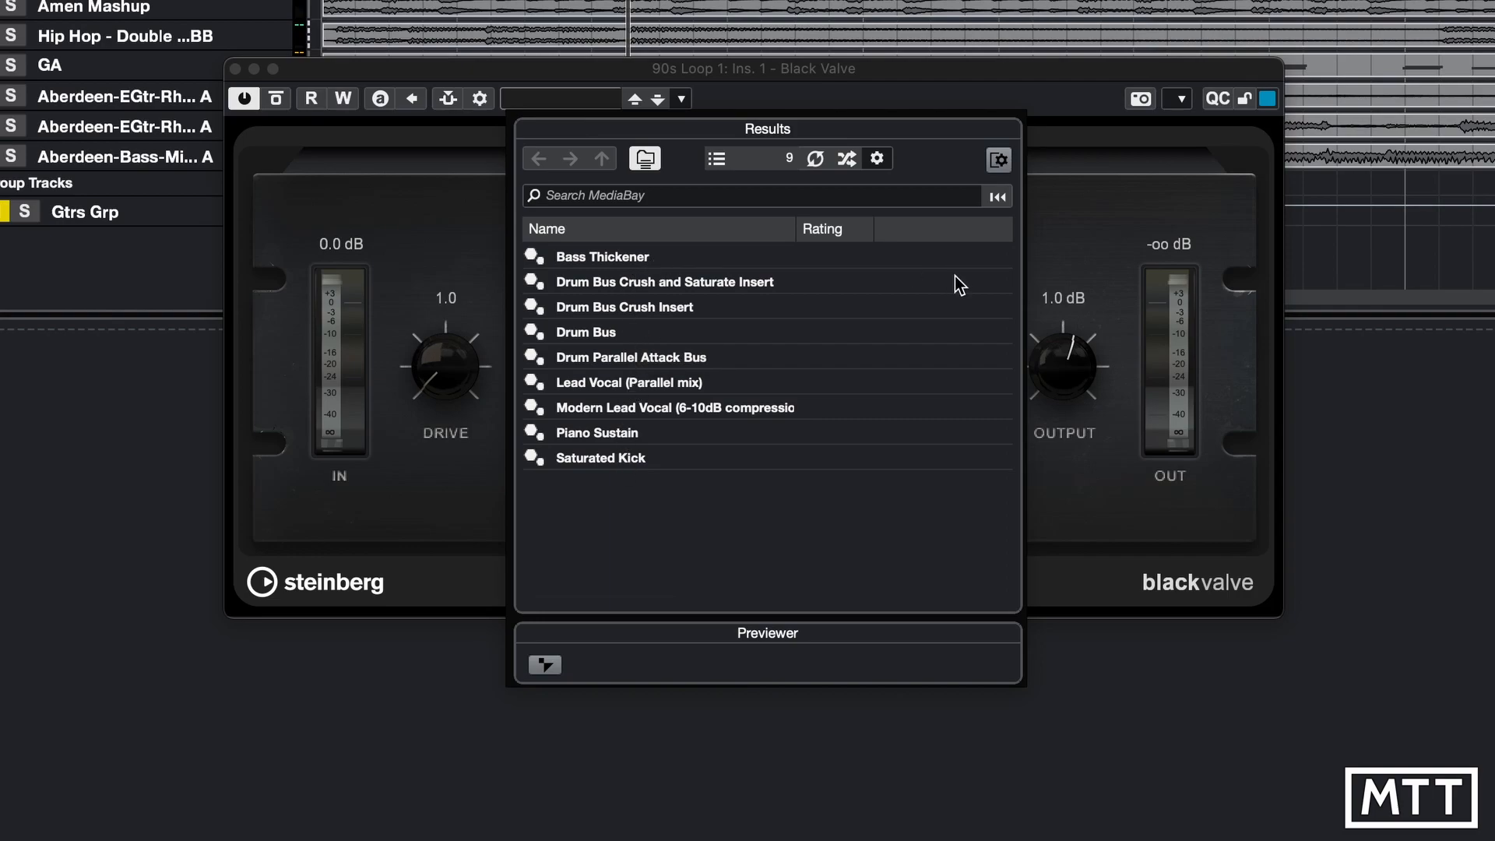
{"action": "left_click", "coordinate": [1109, 228]}
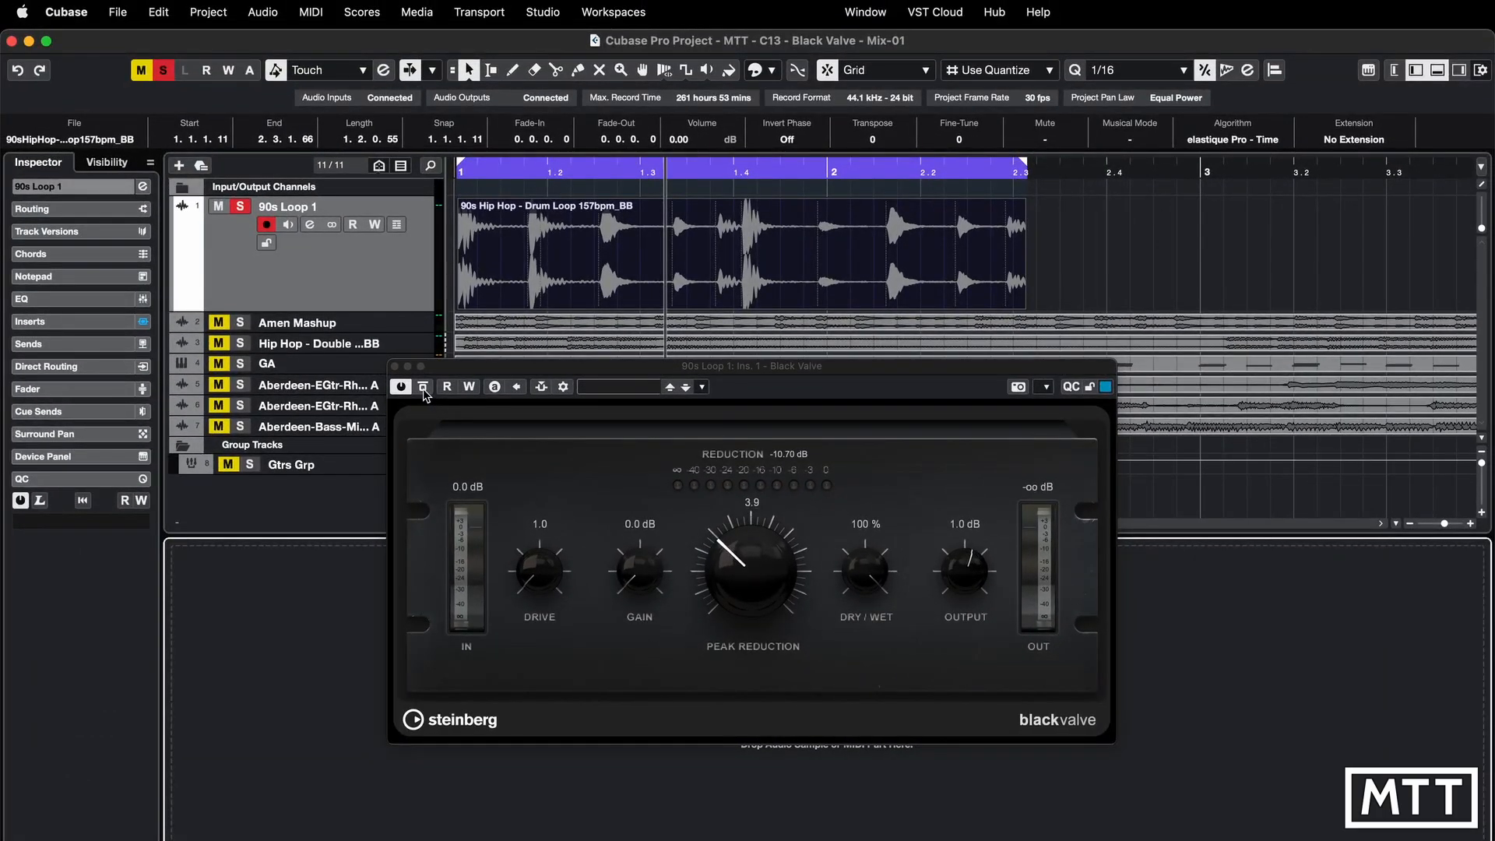
Audition the 90s Loop 1 drum loop from the start with Black Valve bypassed, and turn the compressor back on
{"action": "left_click_drag", "start_coordinate": [478, 369], "coordinate": [480, 460]}
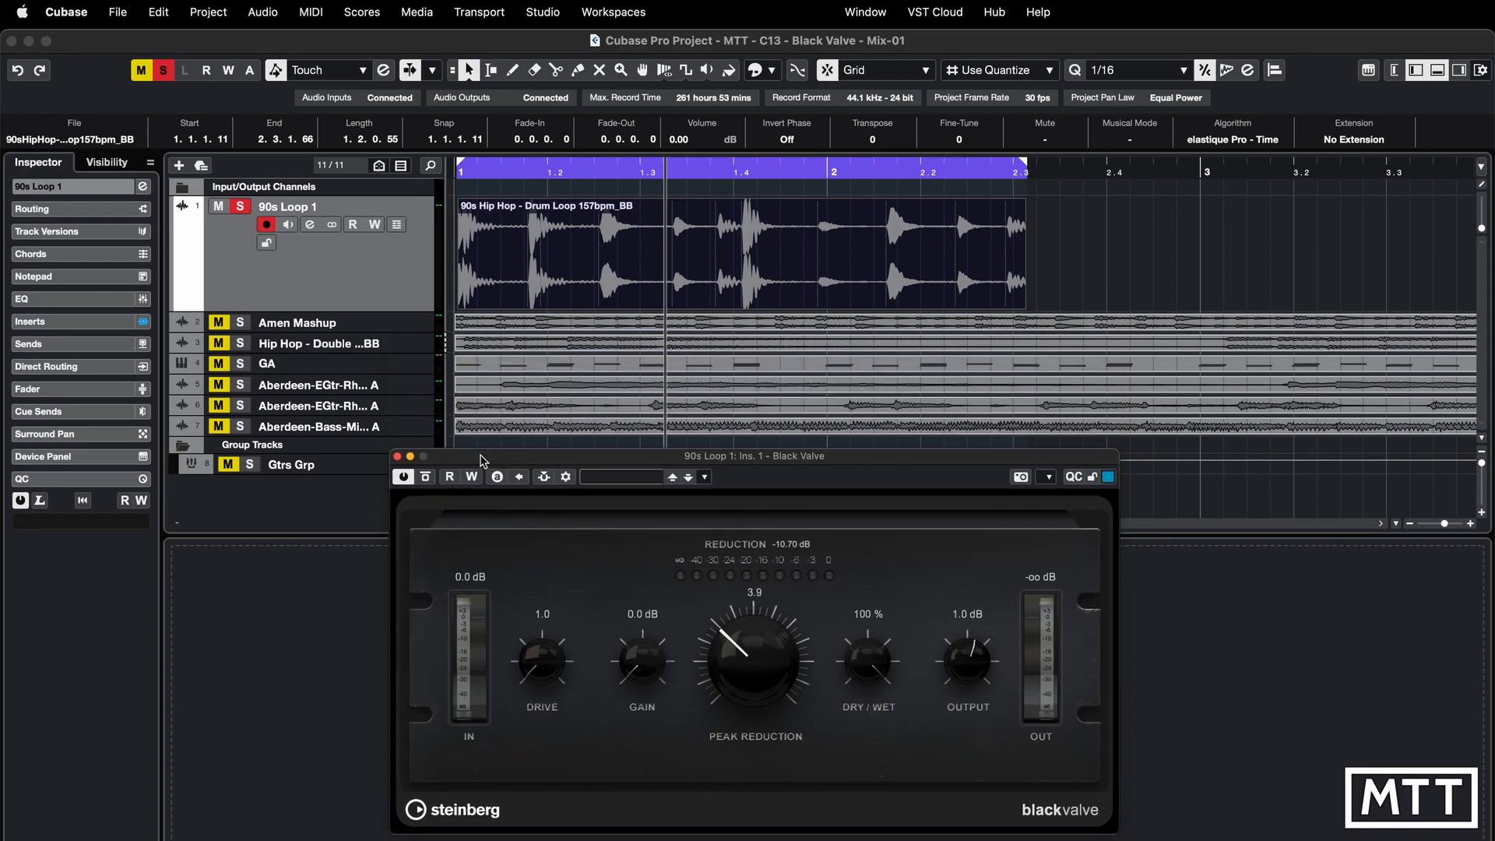
{"action": "left_click", "coordinate": [425, 477]}
{"action": "key", "text": "period"}
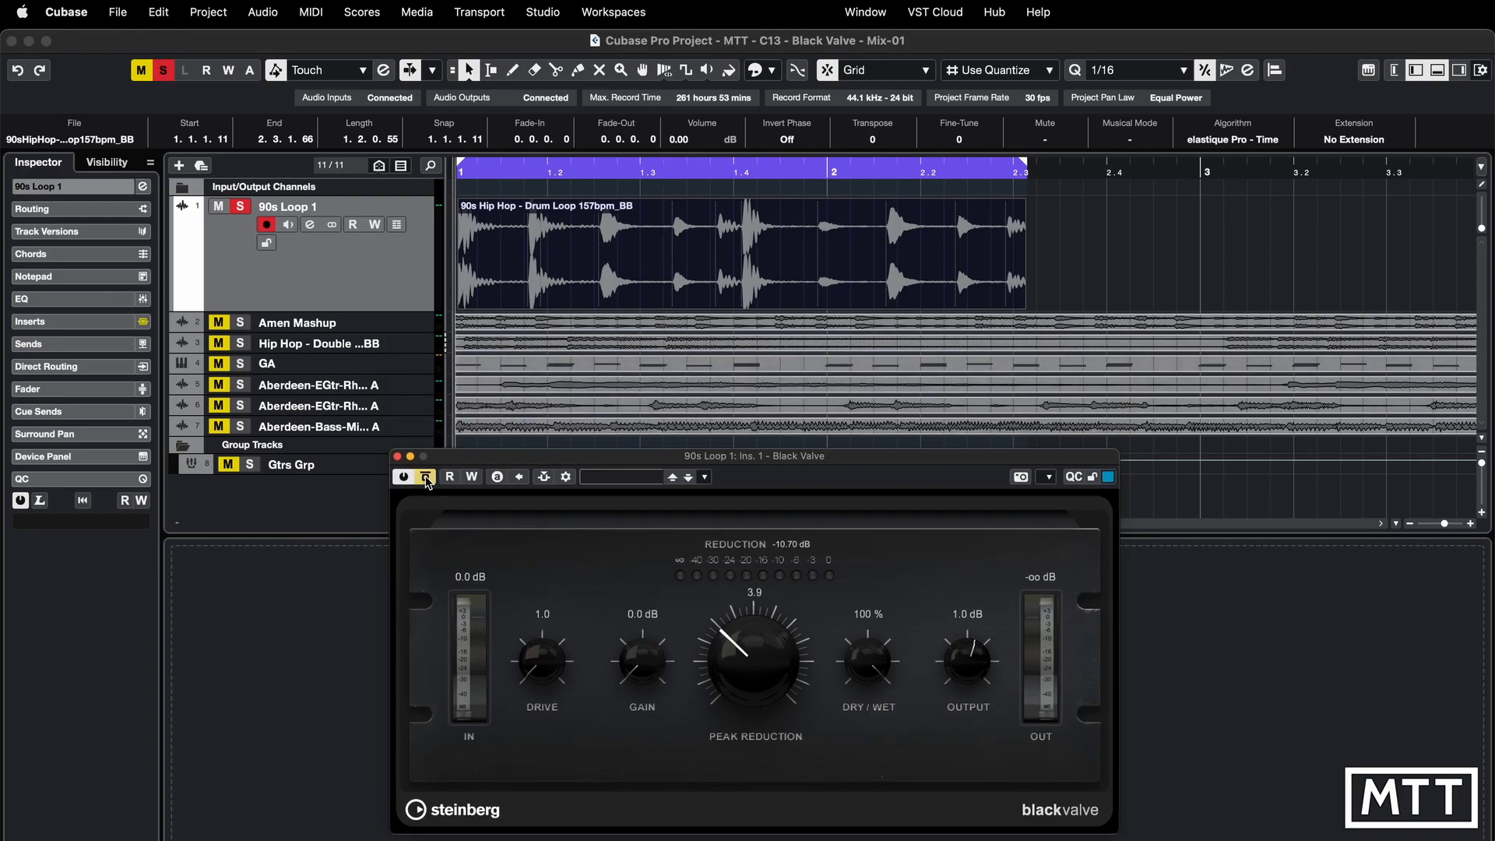
{"action": "key", "text": "space"}
{"action": "left_click", "coordinate": [426, 476]}
Audition the loop while adjusting Black Valve's compression, setting Peak Reduction to 7.9
{"action": "left_click_drag", "start_coordinate": [798, 459], "coordinate": [806, 362]}
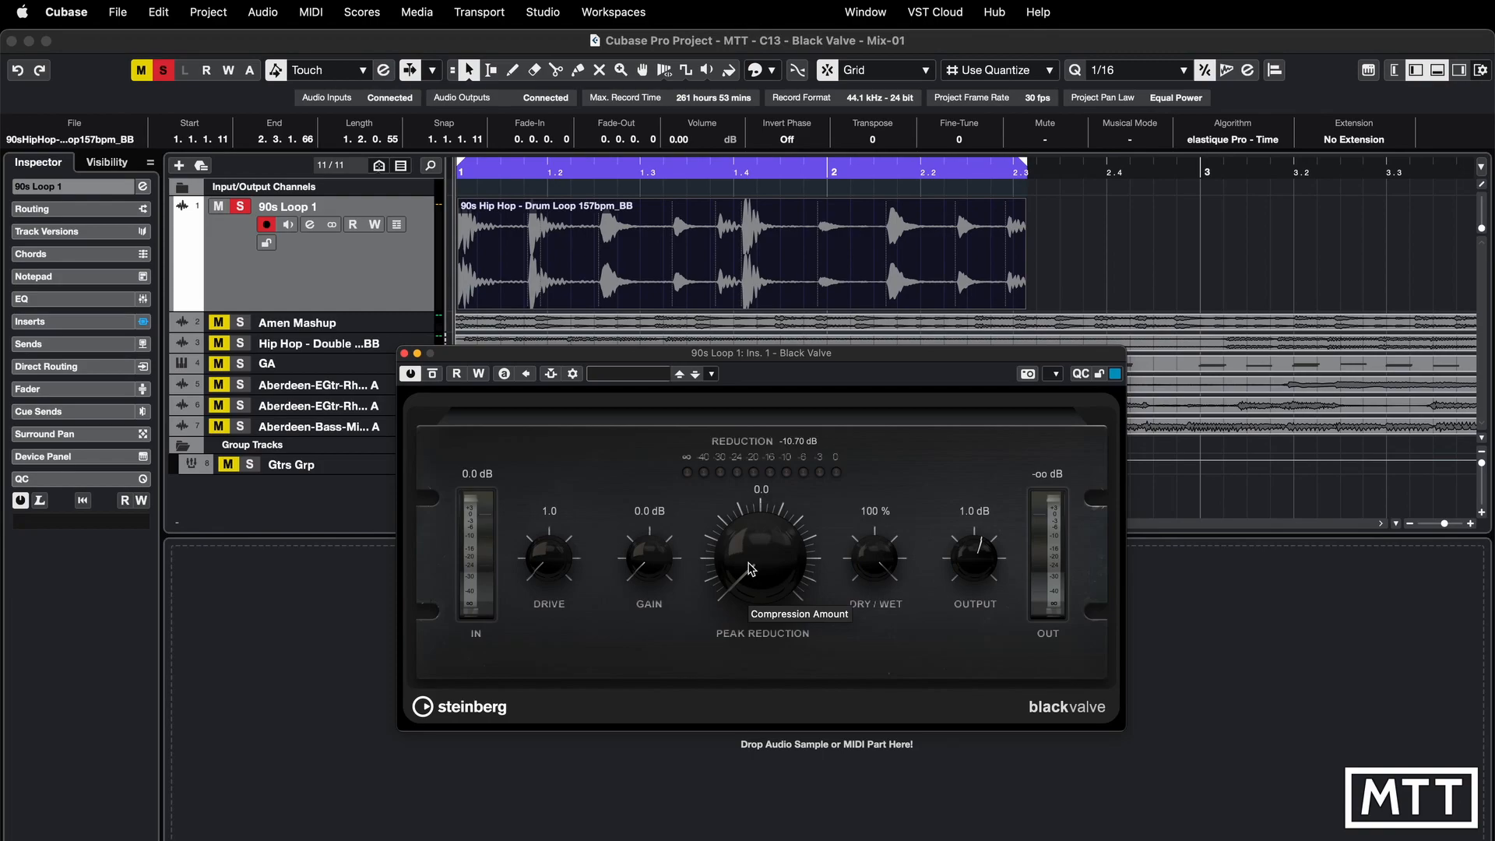
{"action": "key", "text": "space"}
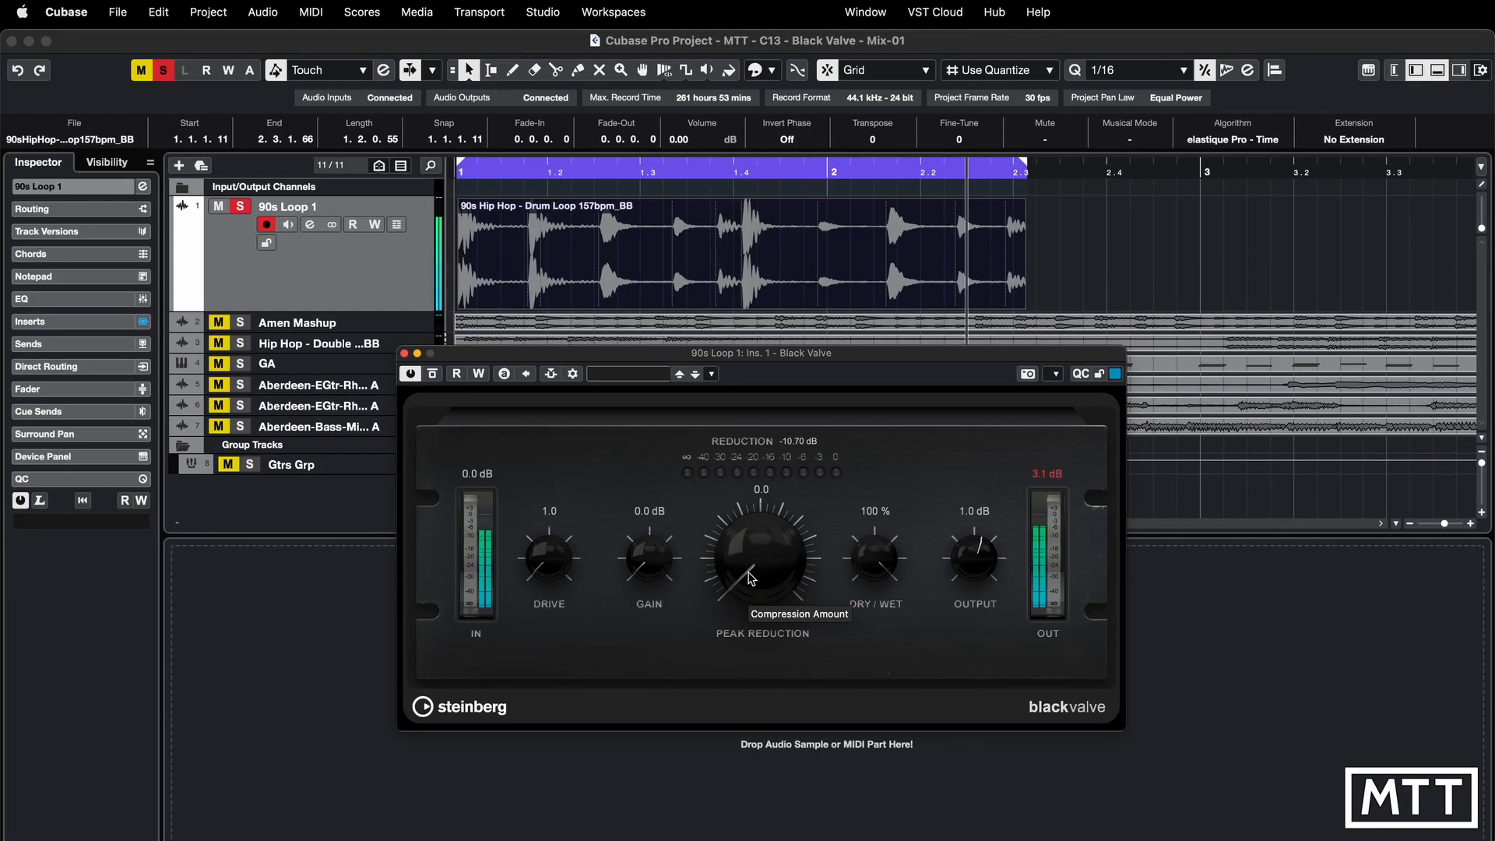
{"action": "left_click_drag", "start_coordinate": [753, 585], "coordinate": [778, 732]}
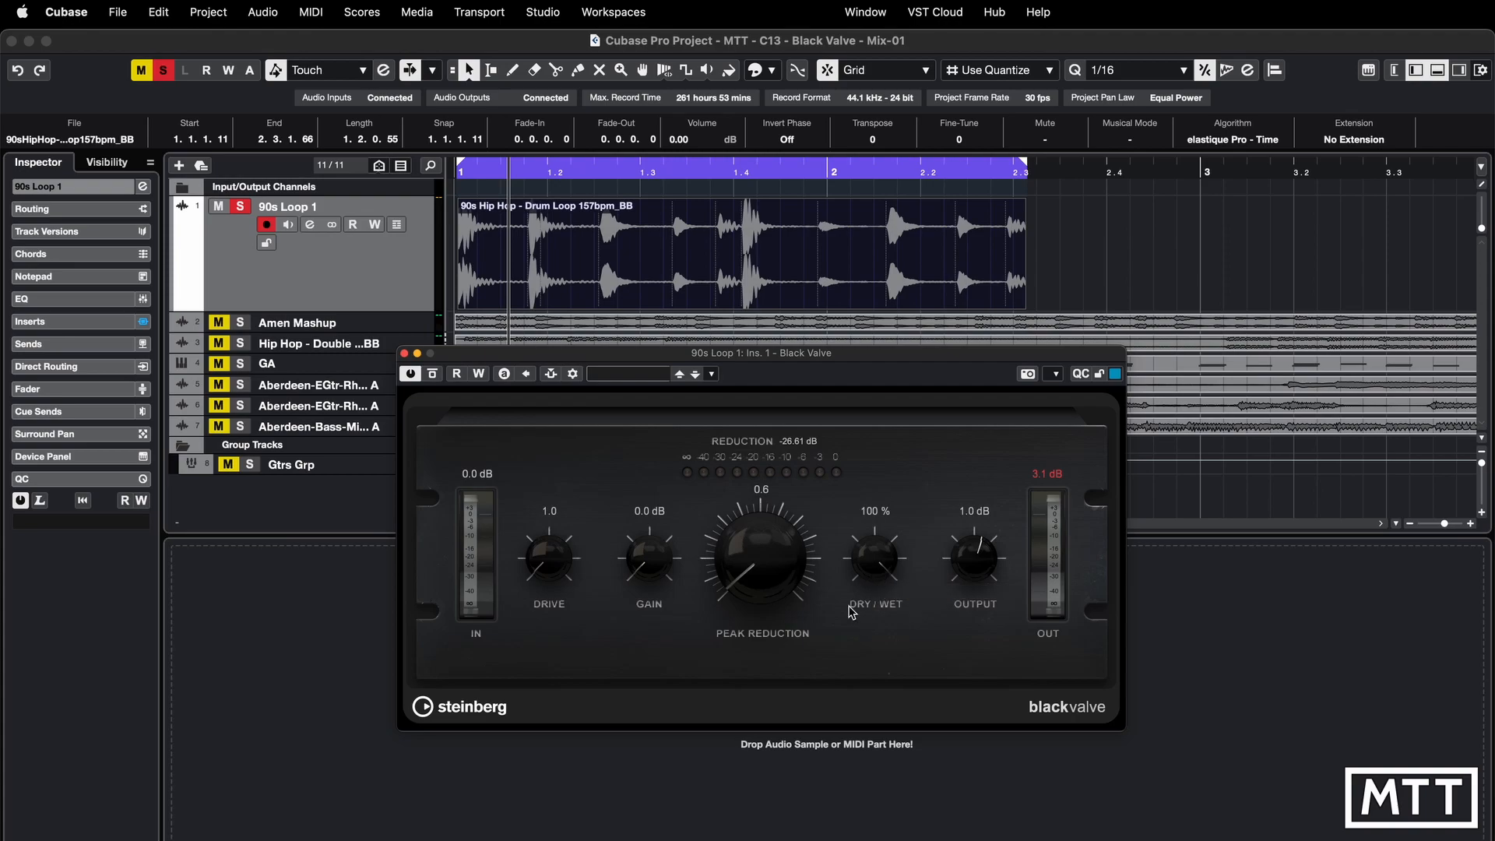
{"action": "left_click_drag", "start_coordinate": [763, 576], "coordinate": [757, 449]}
{"action": "key", "text": "space"}
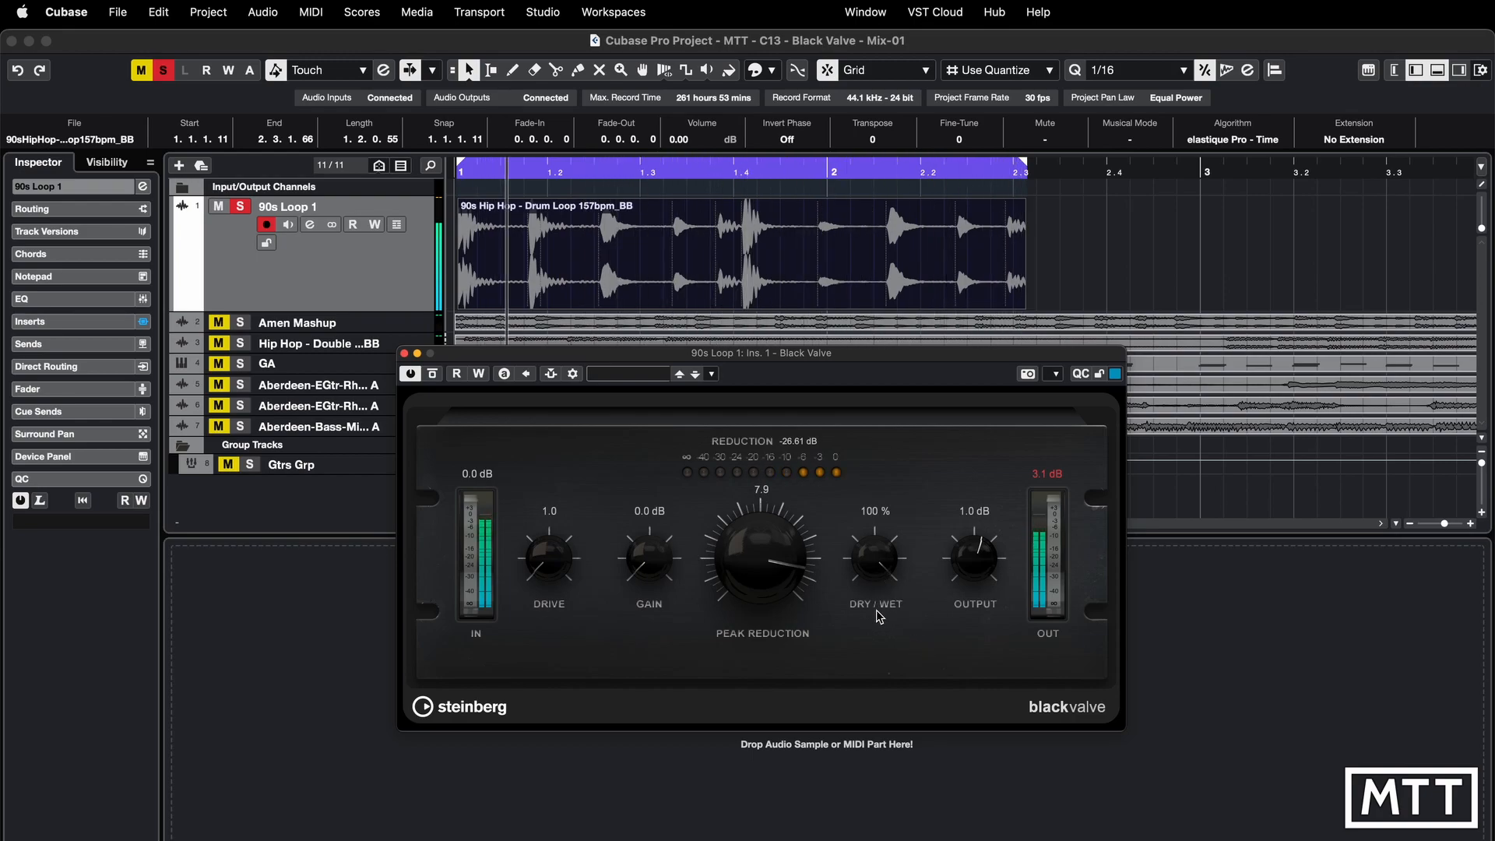
Set Black Valve's Dry/Wet to 62 % and Output to -1.4 dB, resetting the output peak readout
{"action": "left_click_drag", "start_coordinate": [876, 558], "coordinate": [872, 626]}
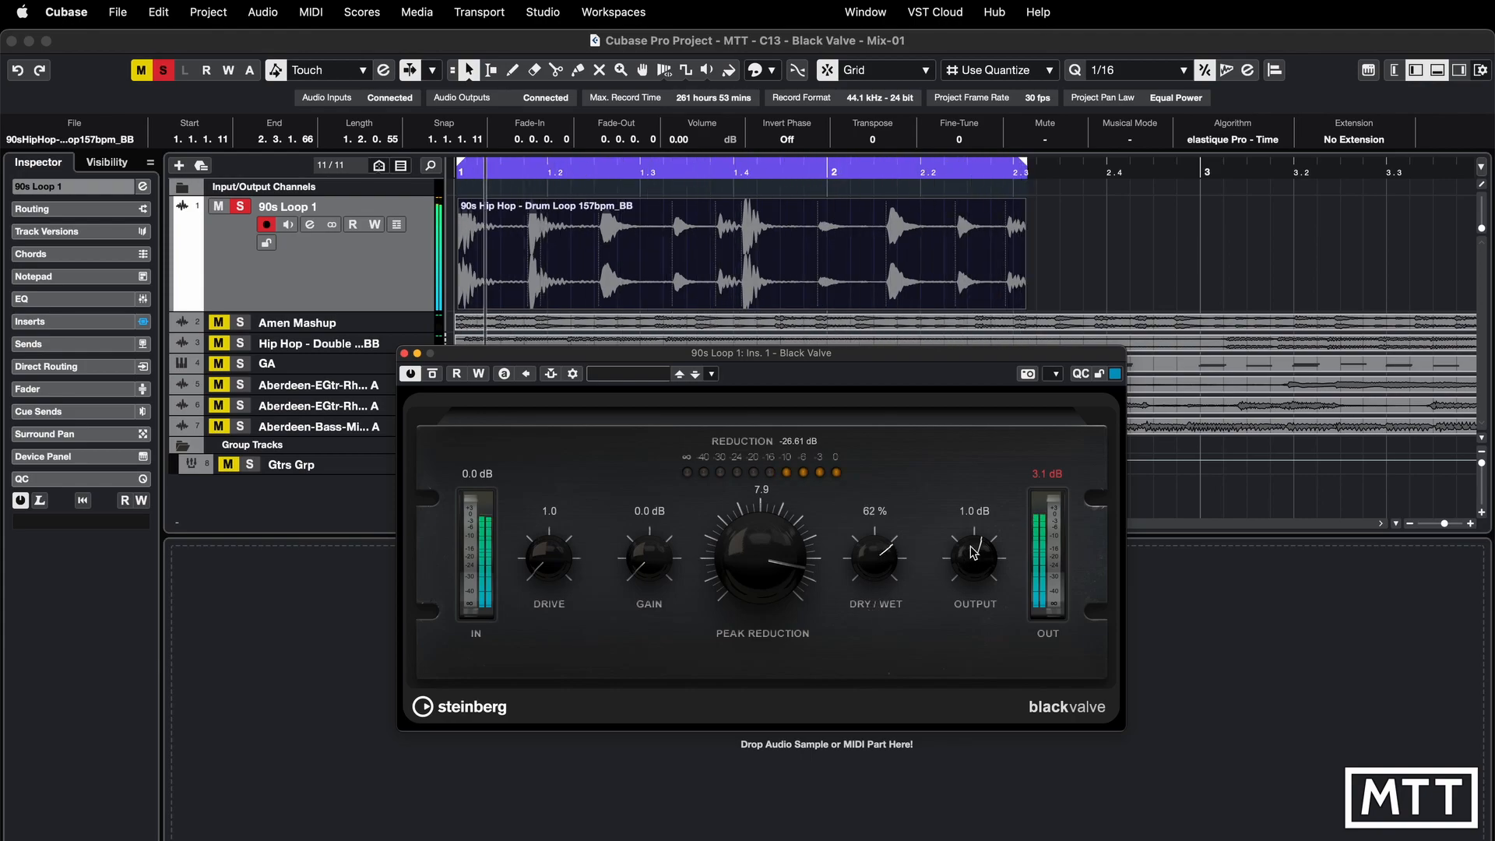
{"action": "left_click", "coordinate": [1041, 476]}
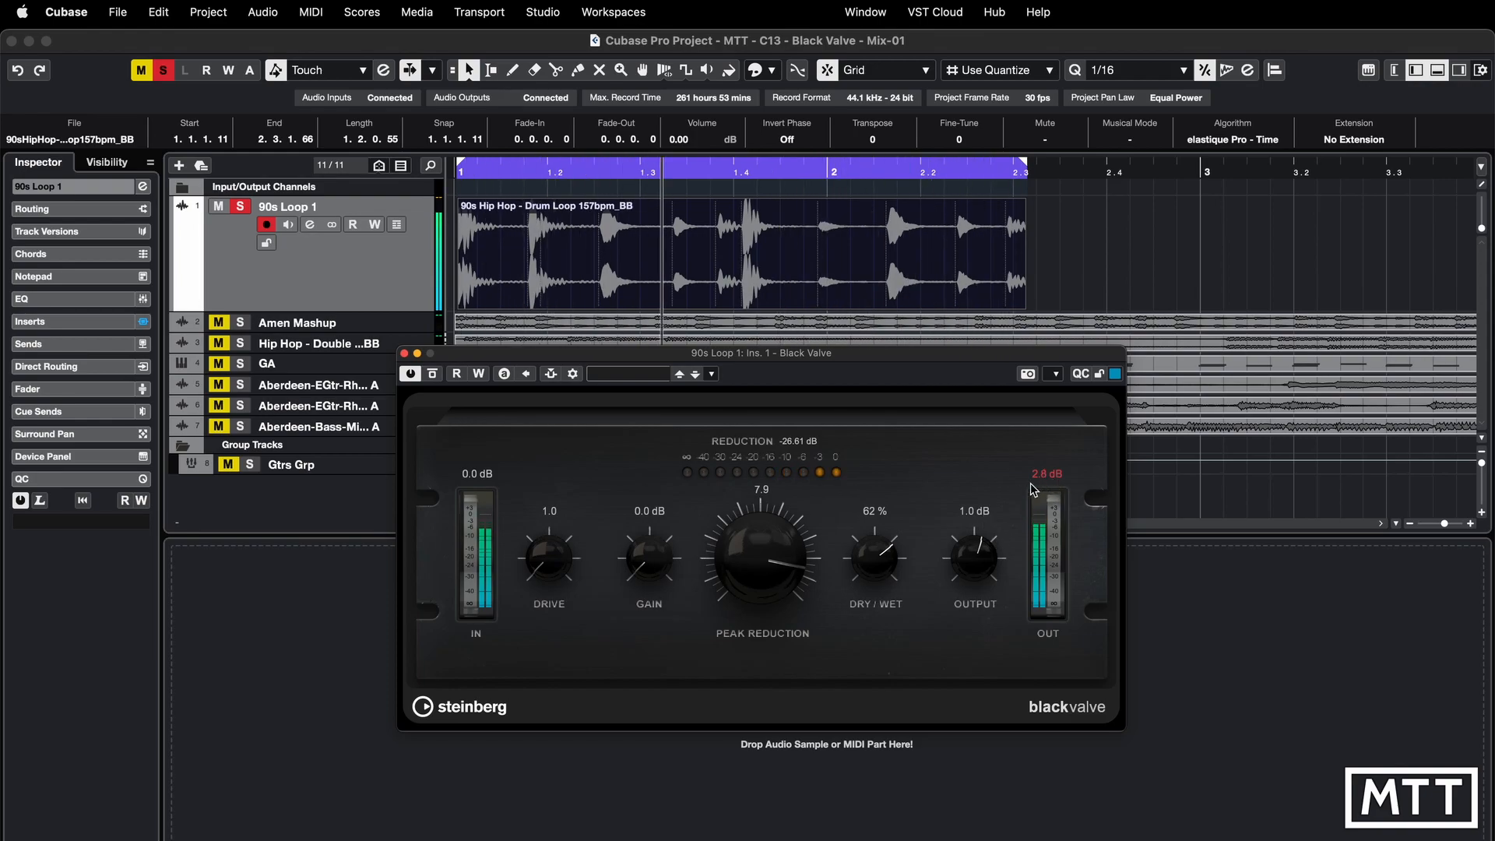
{"action": "left_click_drag", "start_coordinate": [965, 551], "coordinate": [966, 562]}
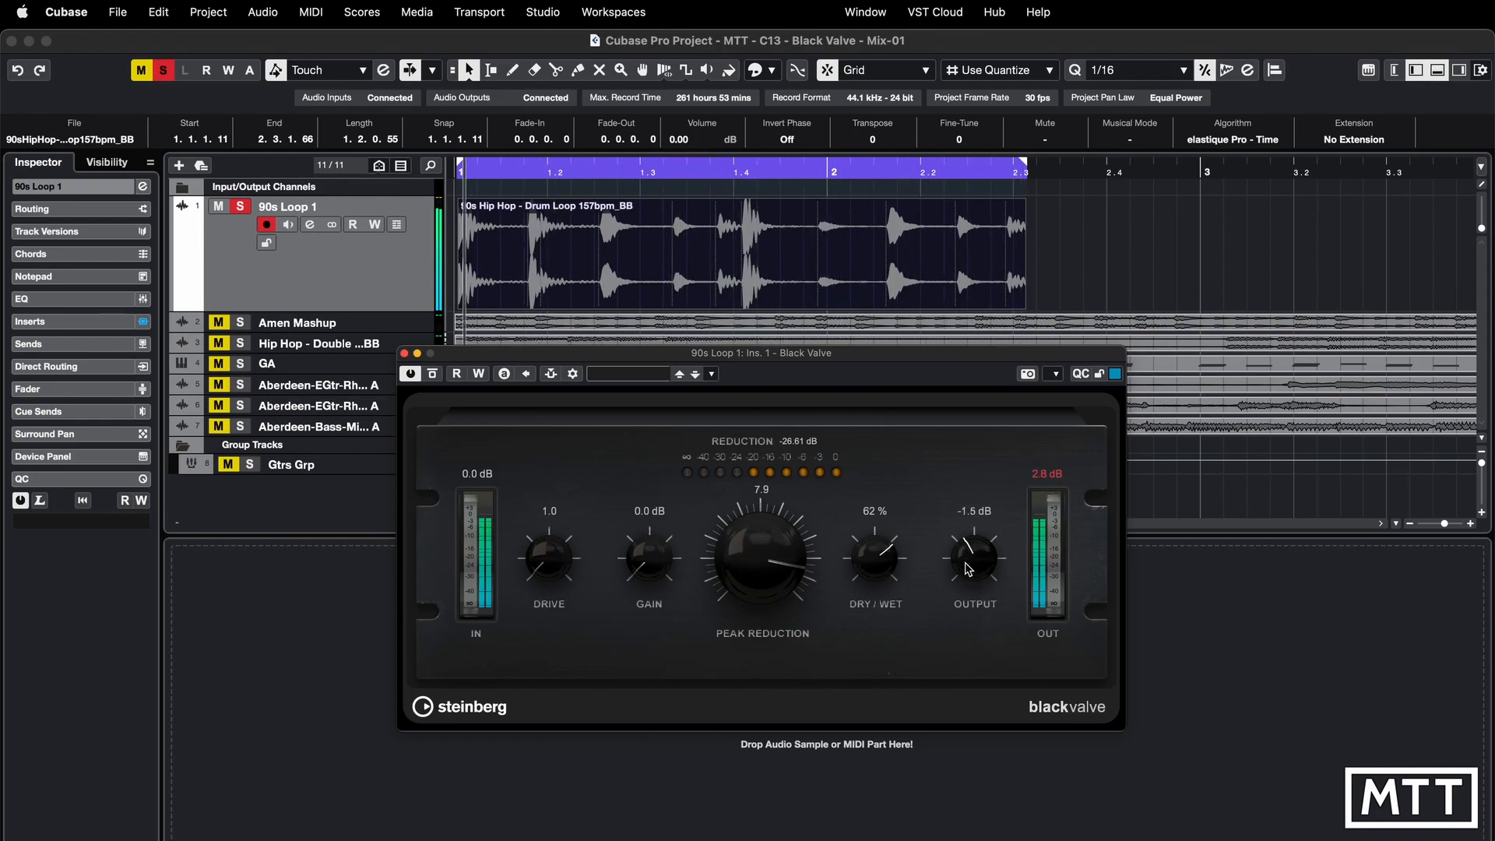
{"action": "left_click", "coordinate": [1045, 476]}
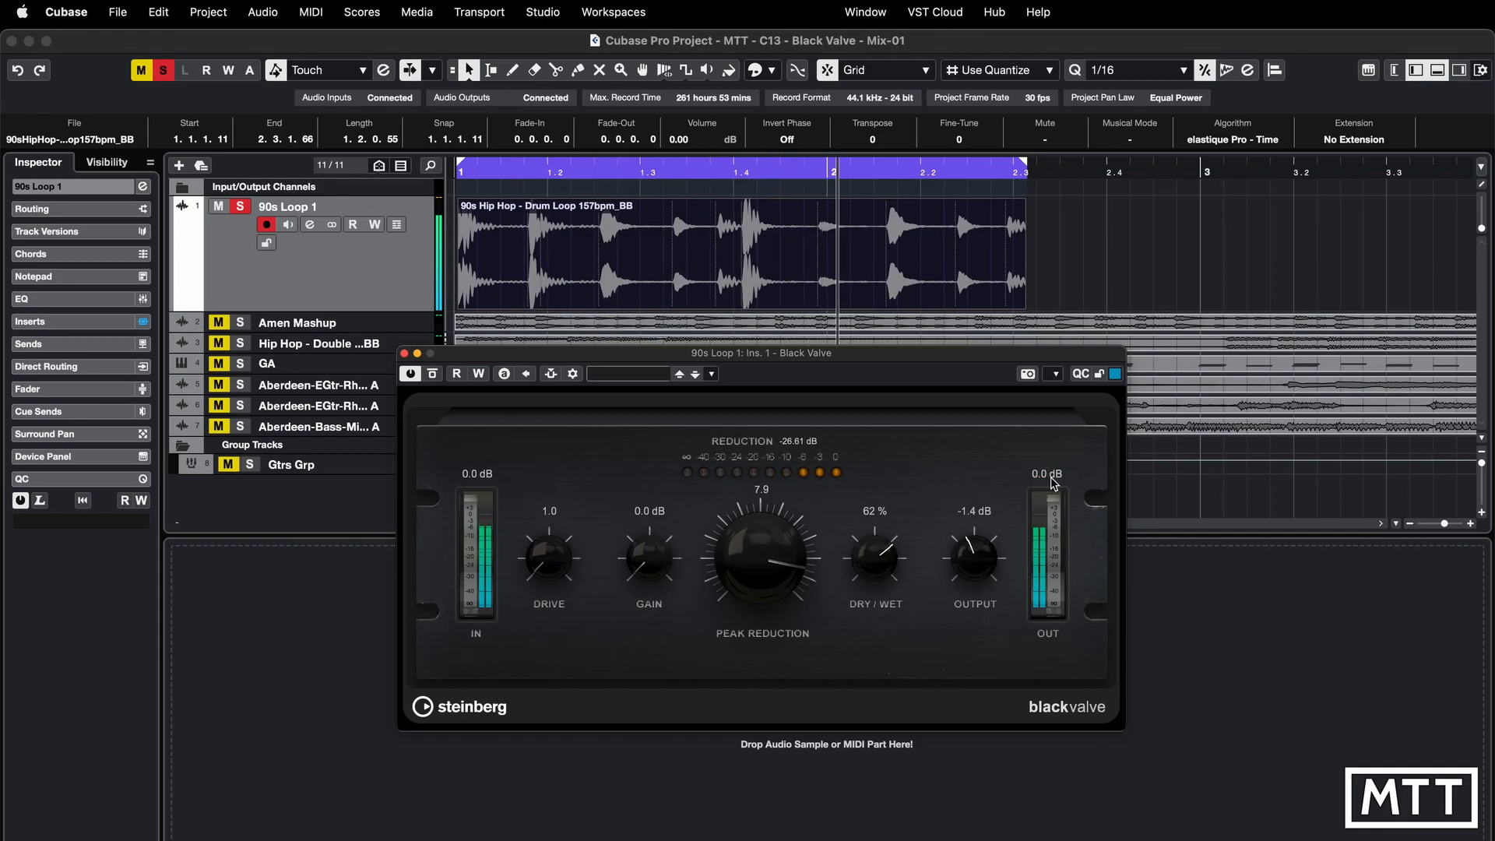
Compare the playing drum loop twice with Black Valve bypassed and active
{"action": "left_click", "coordinate": [433, 375]}
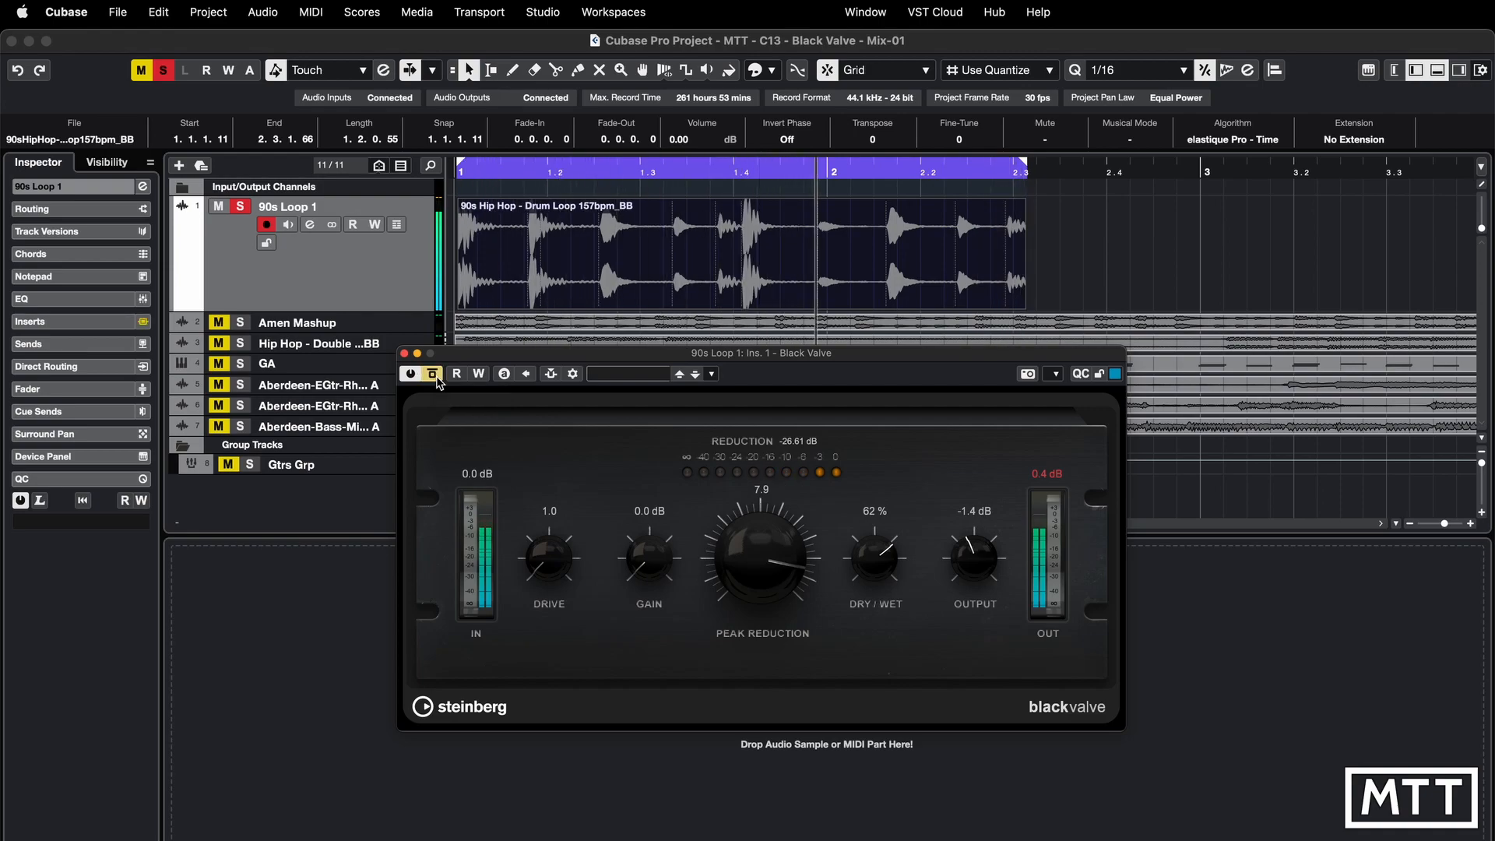
{"action": "left_click", "coordinate": [433, 375]}
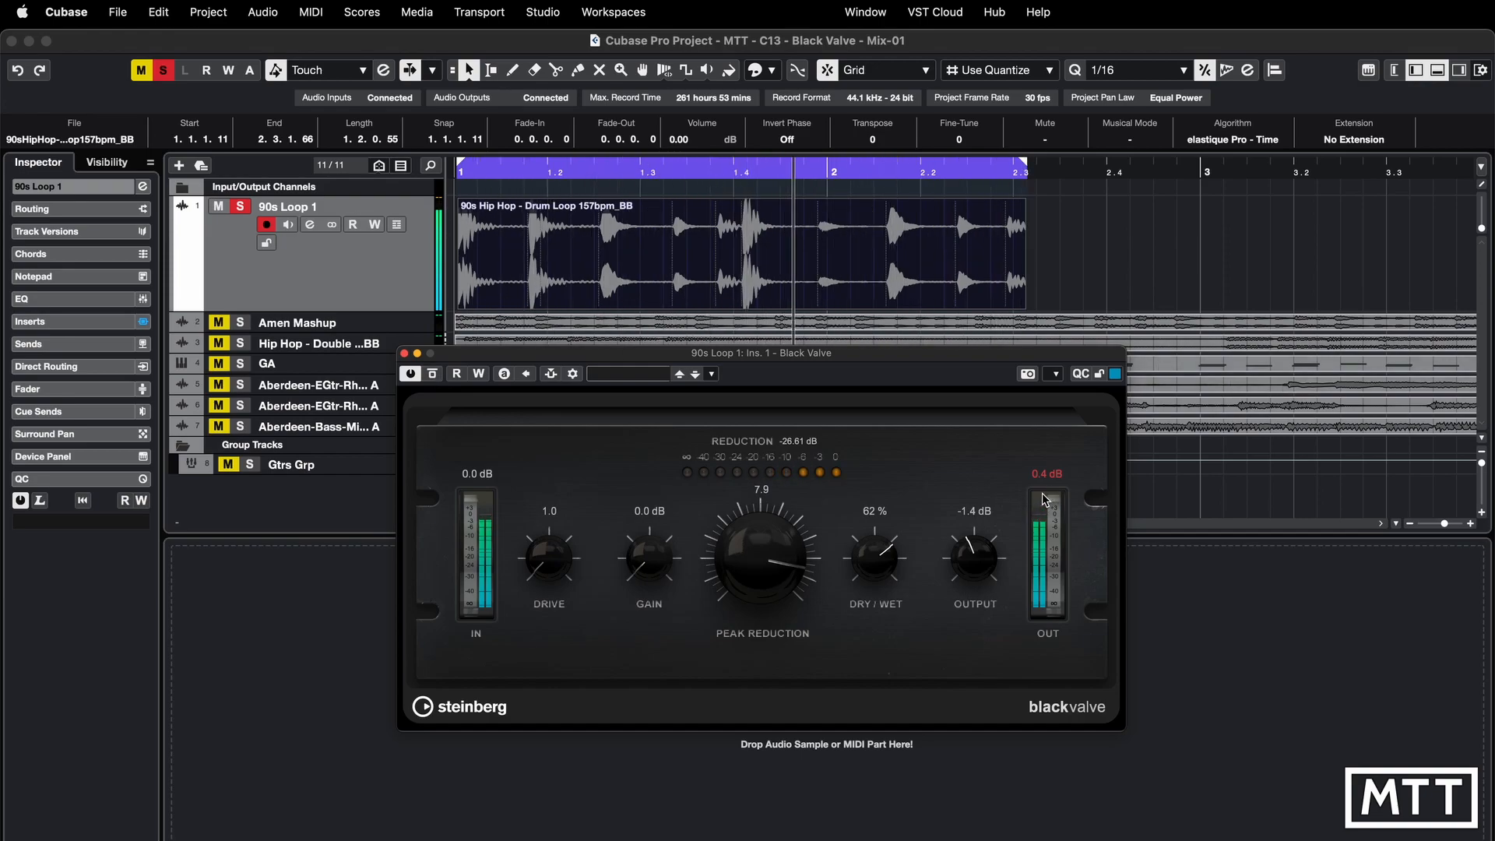
{"action": "left_click", "coordinate": [435, 380]}
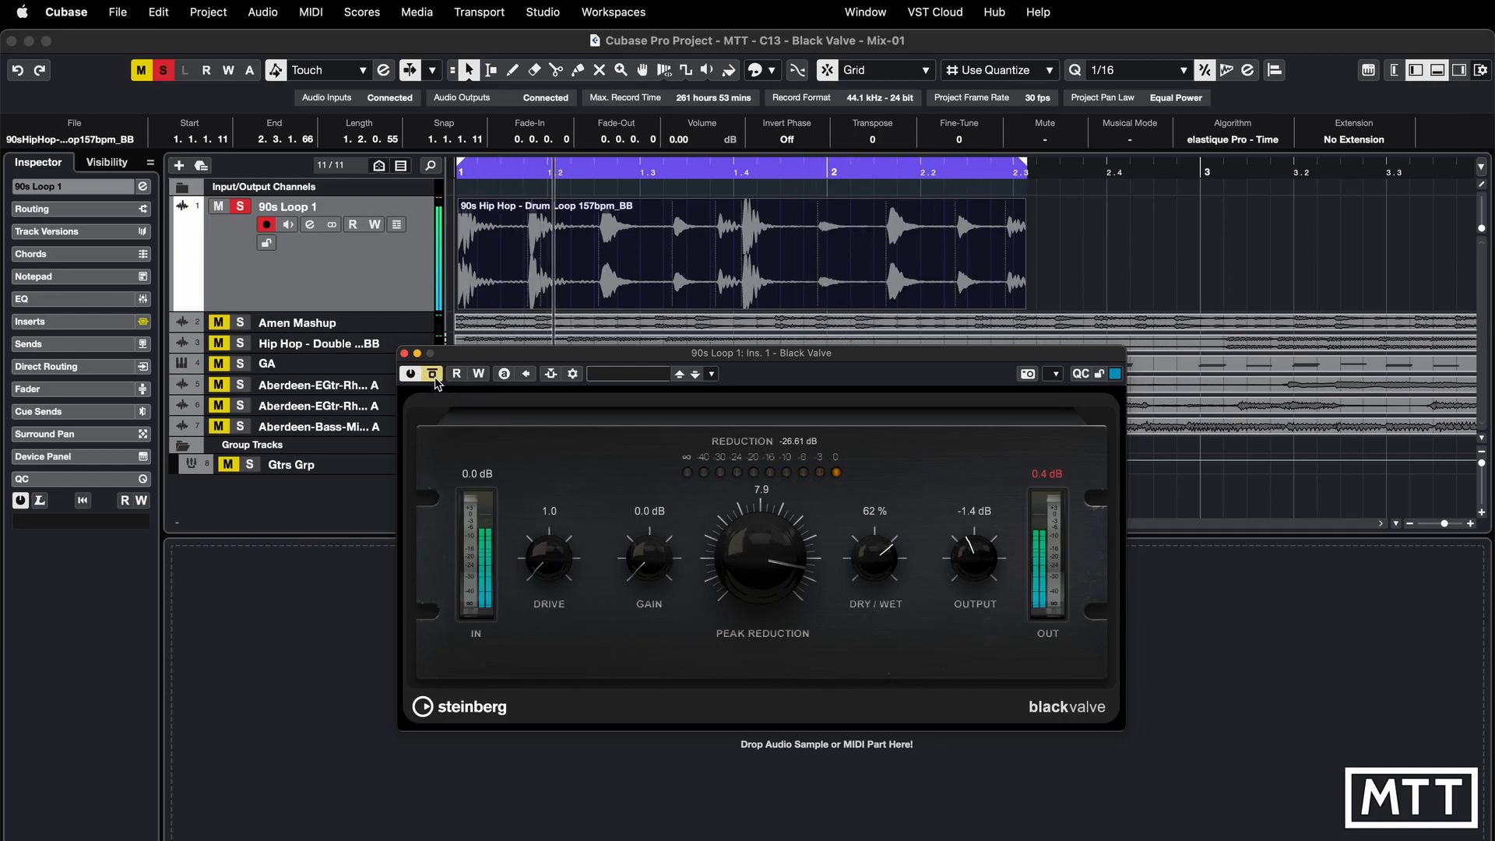
{"action": "left_click", "coordinate": [433, 375]}
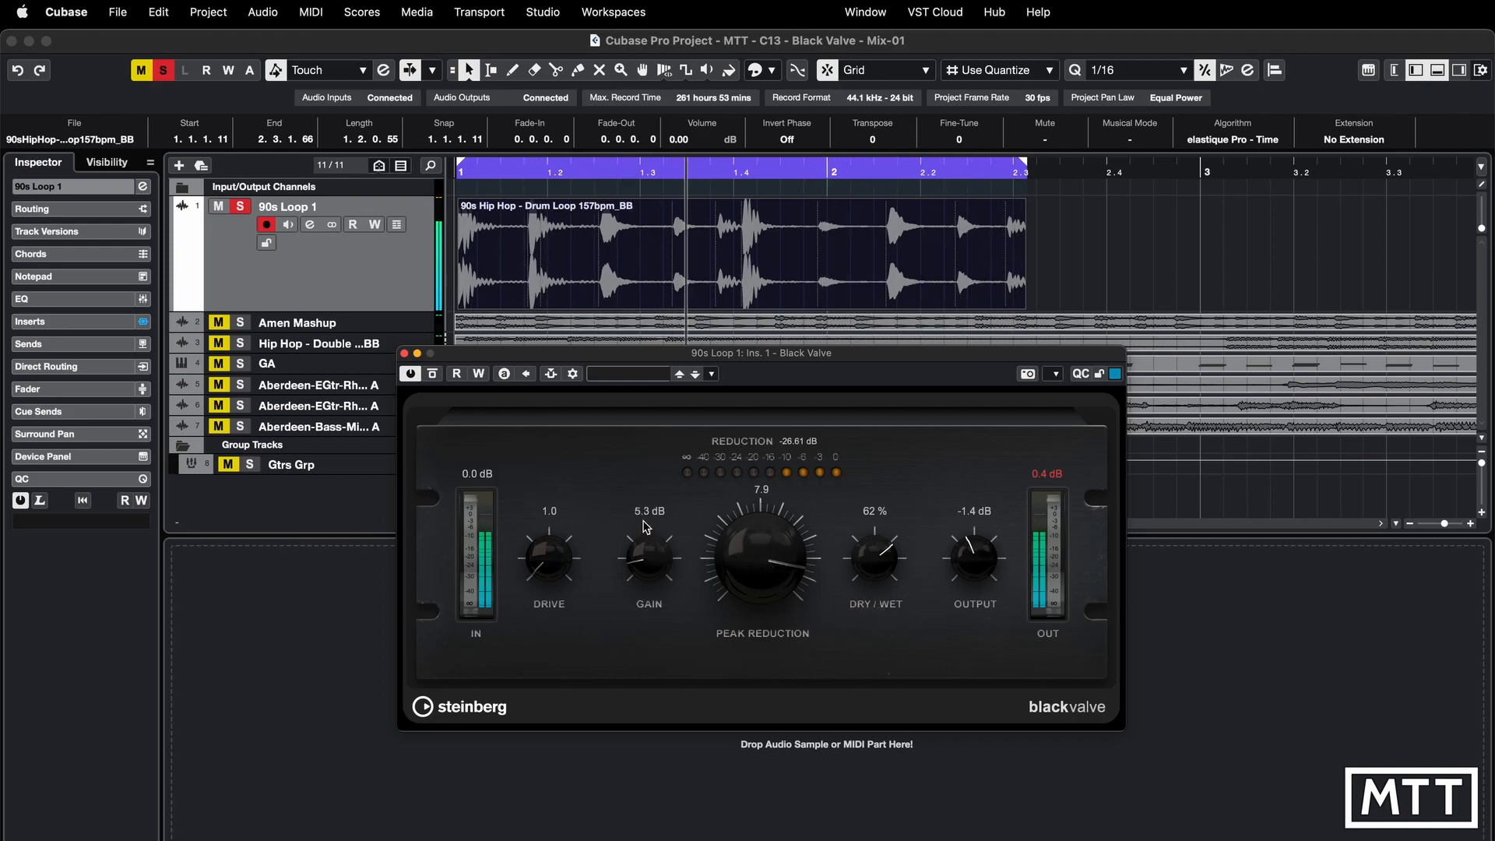
Try raising Black Valve's Gain to 23.8 dB during playback and return it to 0.0 dB
{"action": "left_click_drag", "start_coordinate": [646, 569], "coordinate": [648, 484]}
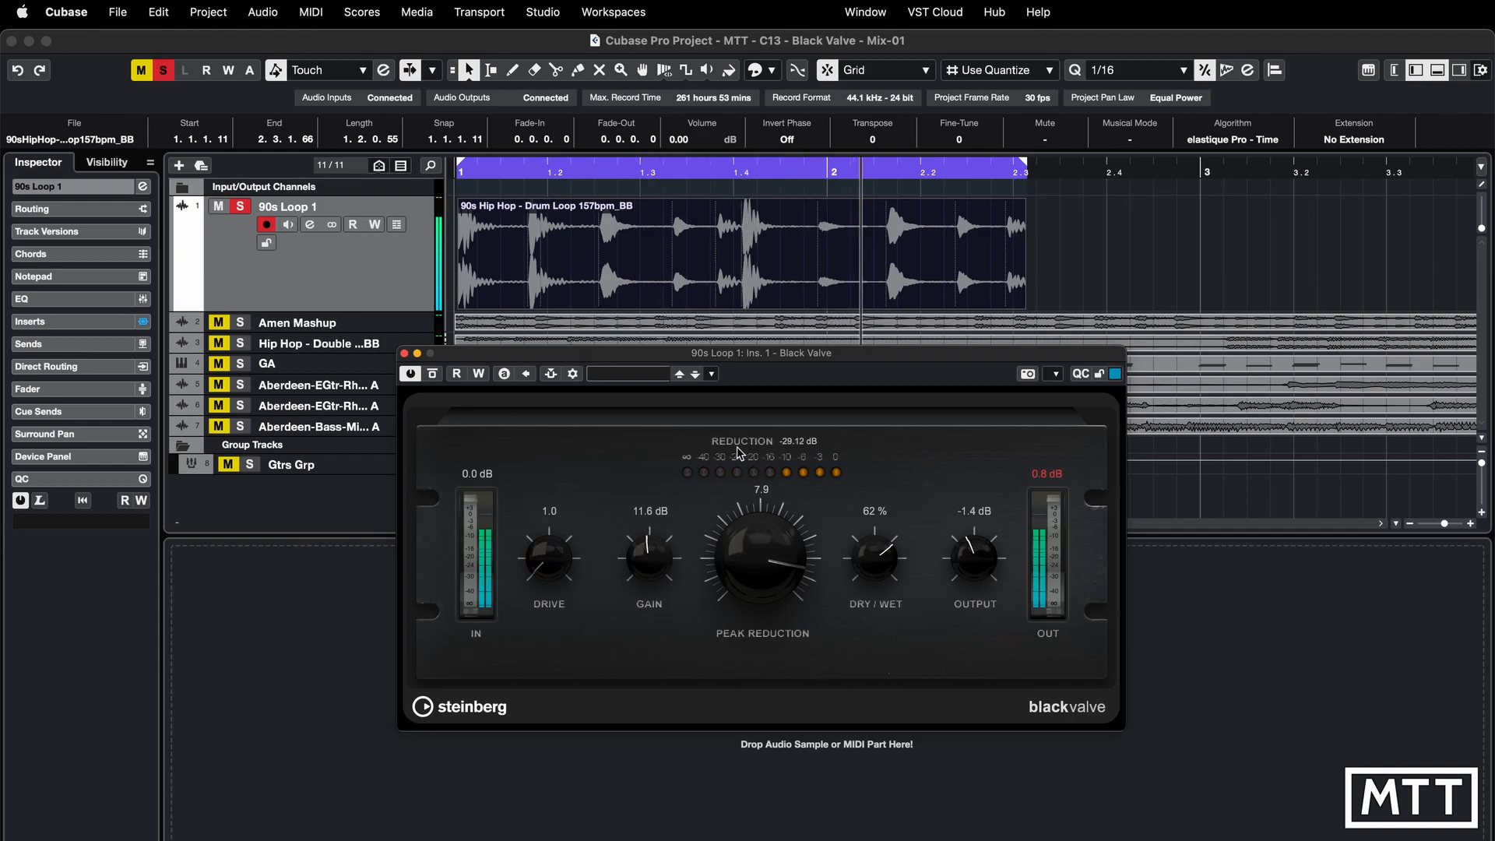
{"action": "left_click_drag", "start_coordinate": [649, 552], "coordinate": [657, 470]}
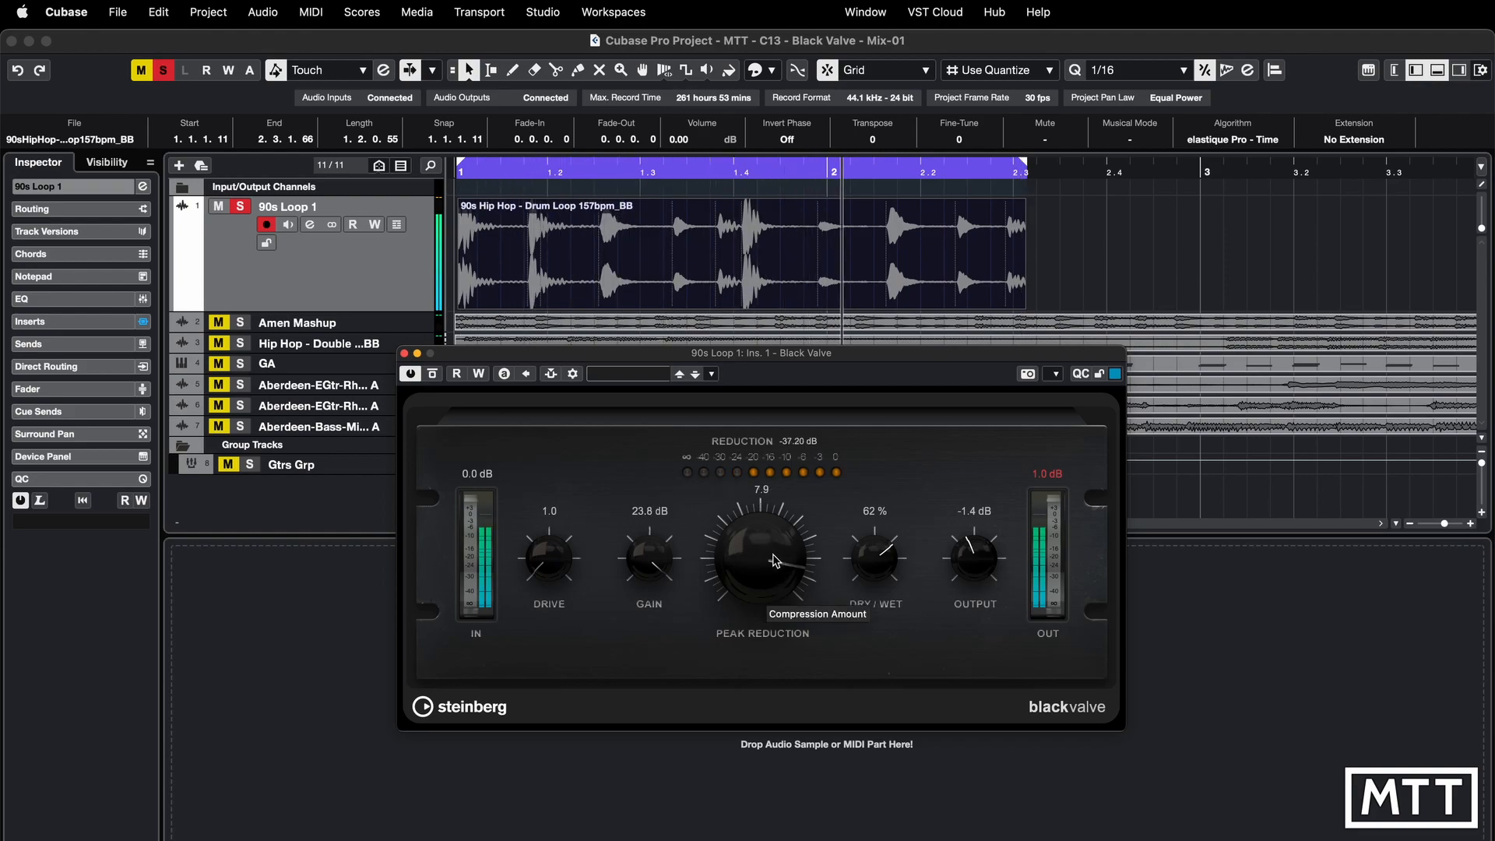
{"action": "left_click_drag", "start_coordinate": [649, 558], "coordinate": [645, 693]}
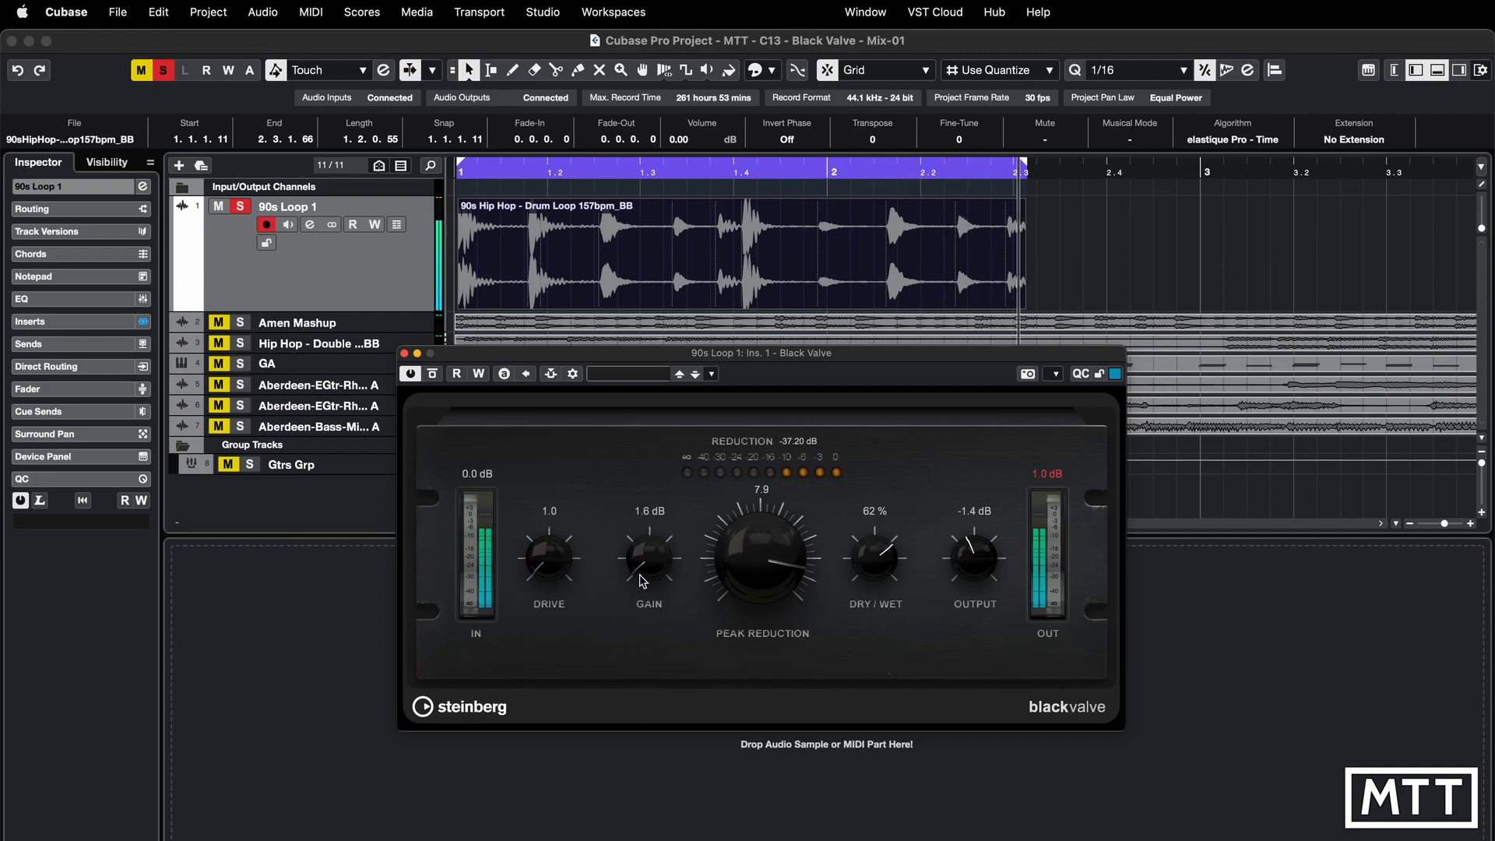
{"action": "left_click_drag", "start_coordinate": [643, 580], "coordinate": [644, 764]}
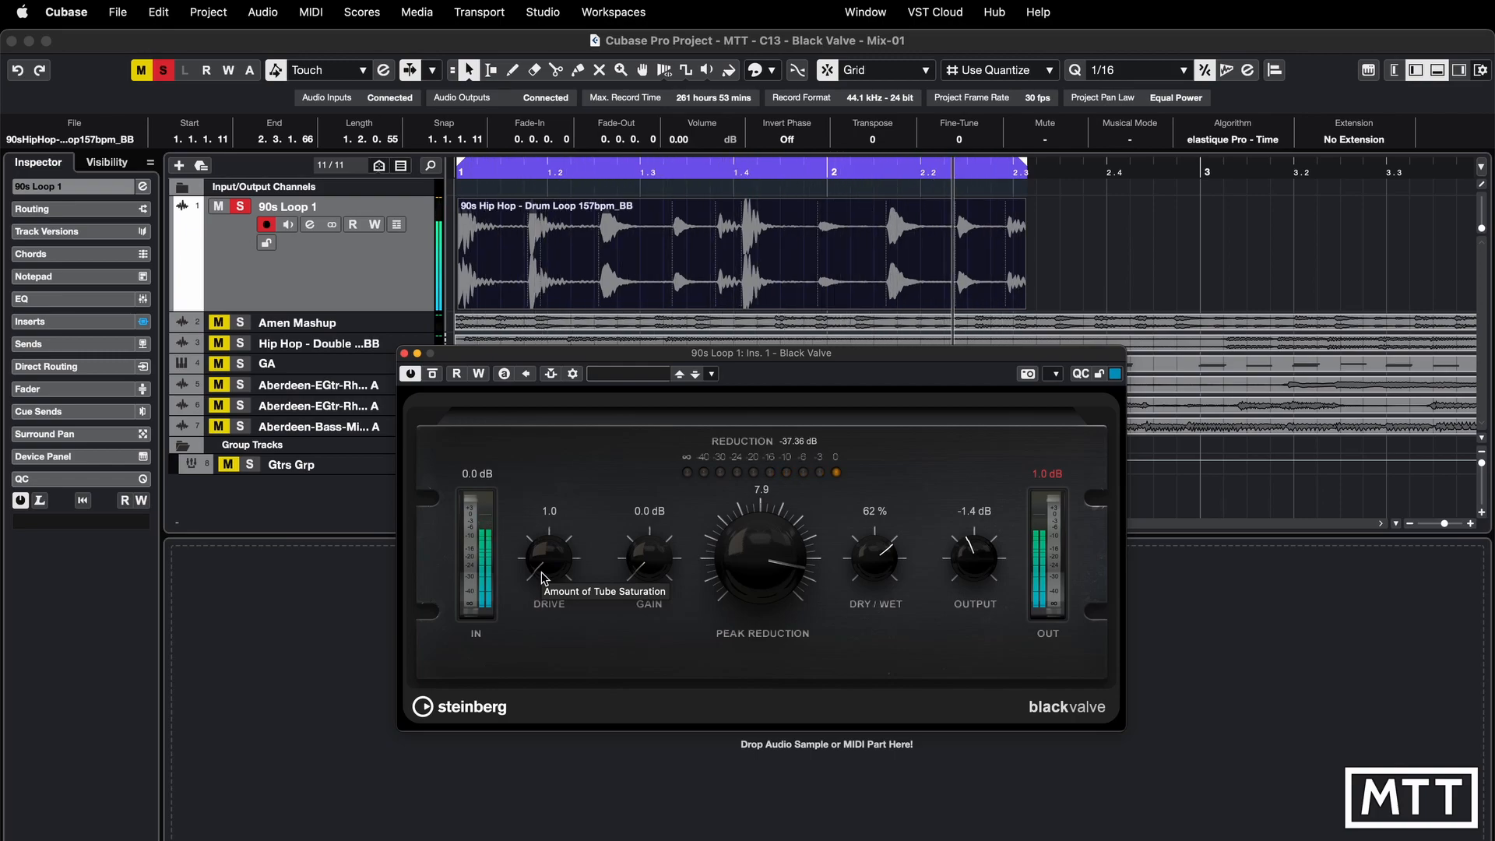
Set Black Valve's Drive to 7.4 and compare the loop with the compressor bypassed and active
{"action": "left_click_drag", "start_coordinate": [544, 578], "coordinate": [549, 458]}
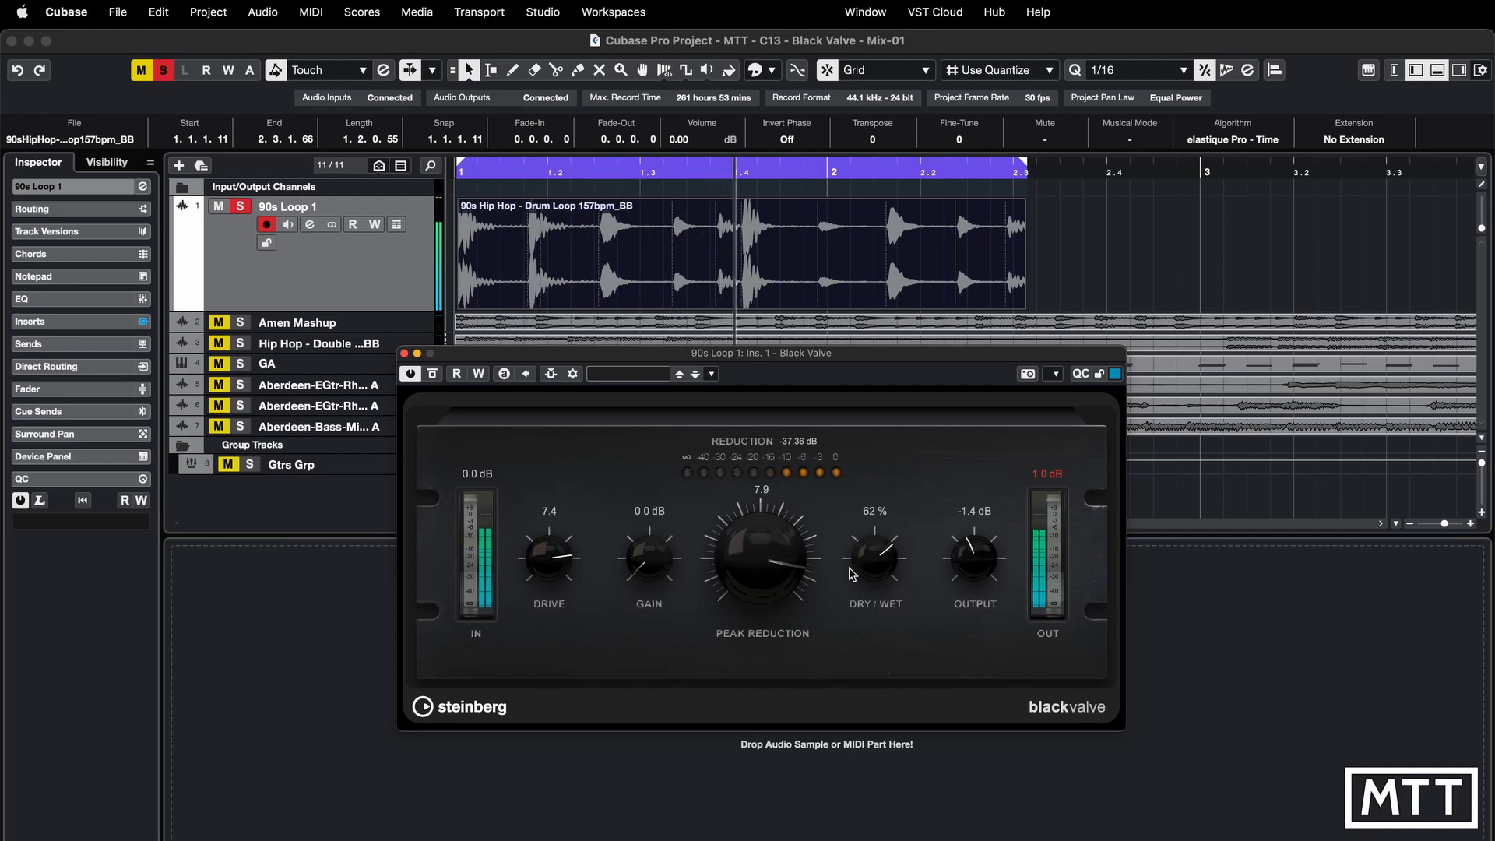
{"action": "left_click", "coordinate": [433, 375]}
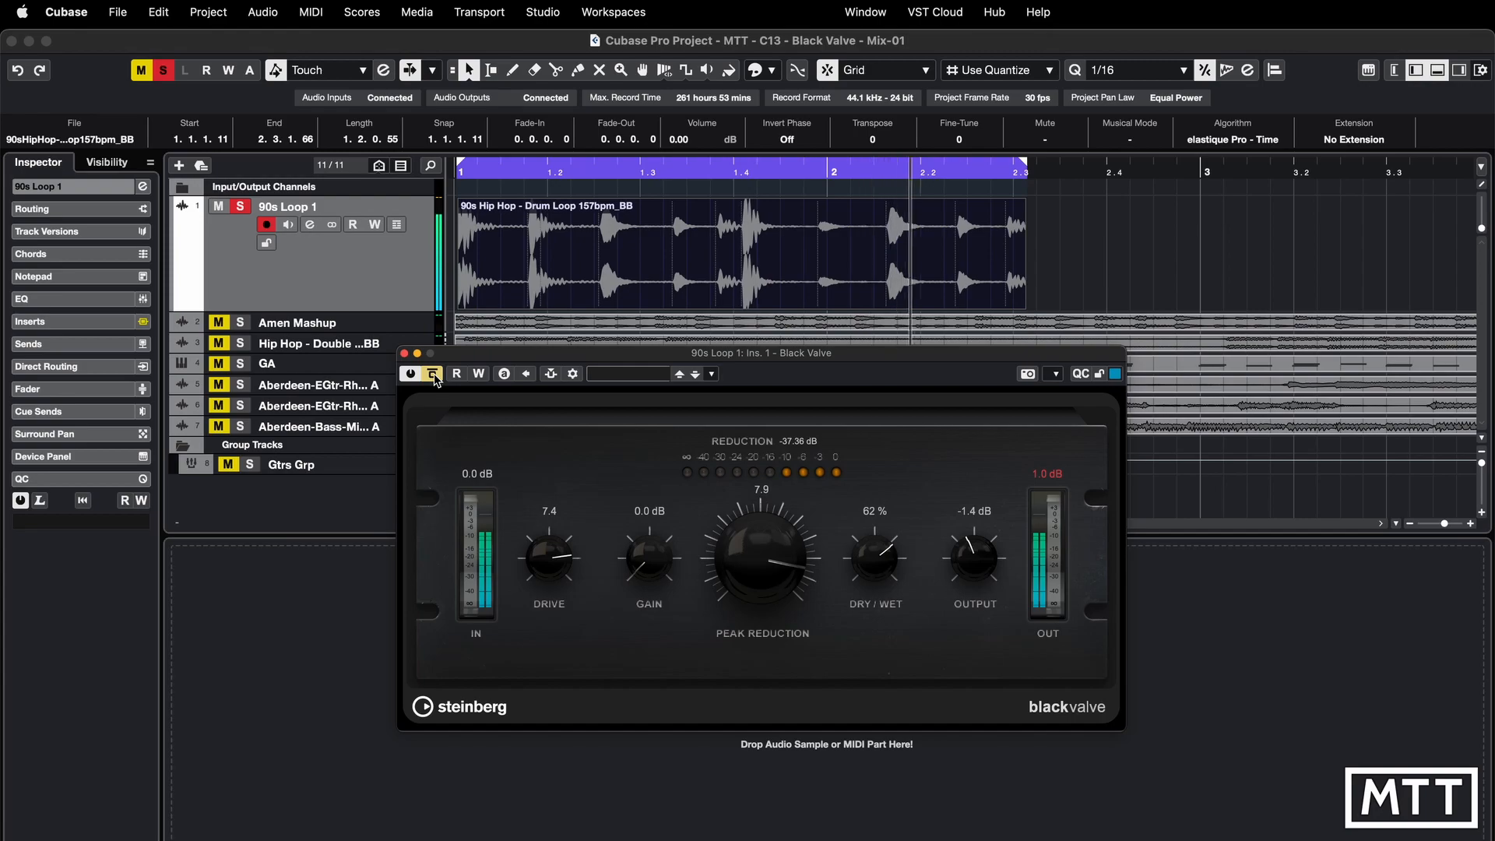
{"action": "left_click", "coordinate": [433, 375]}
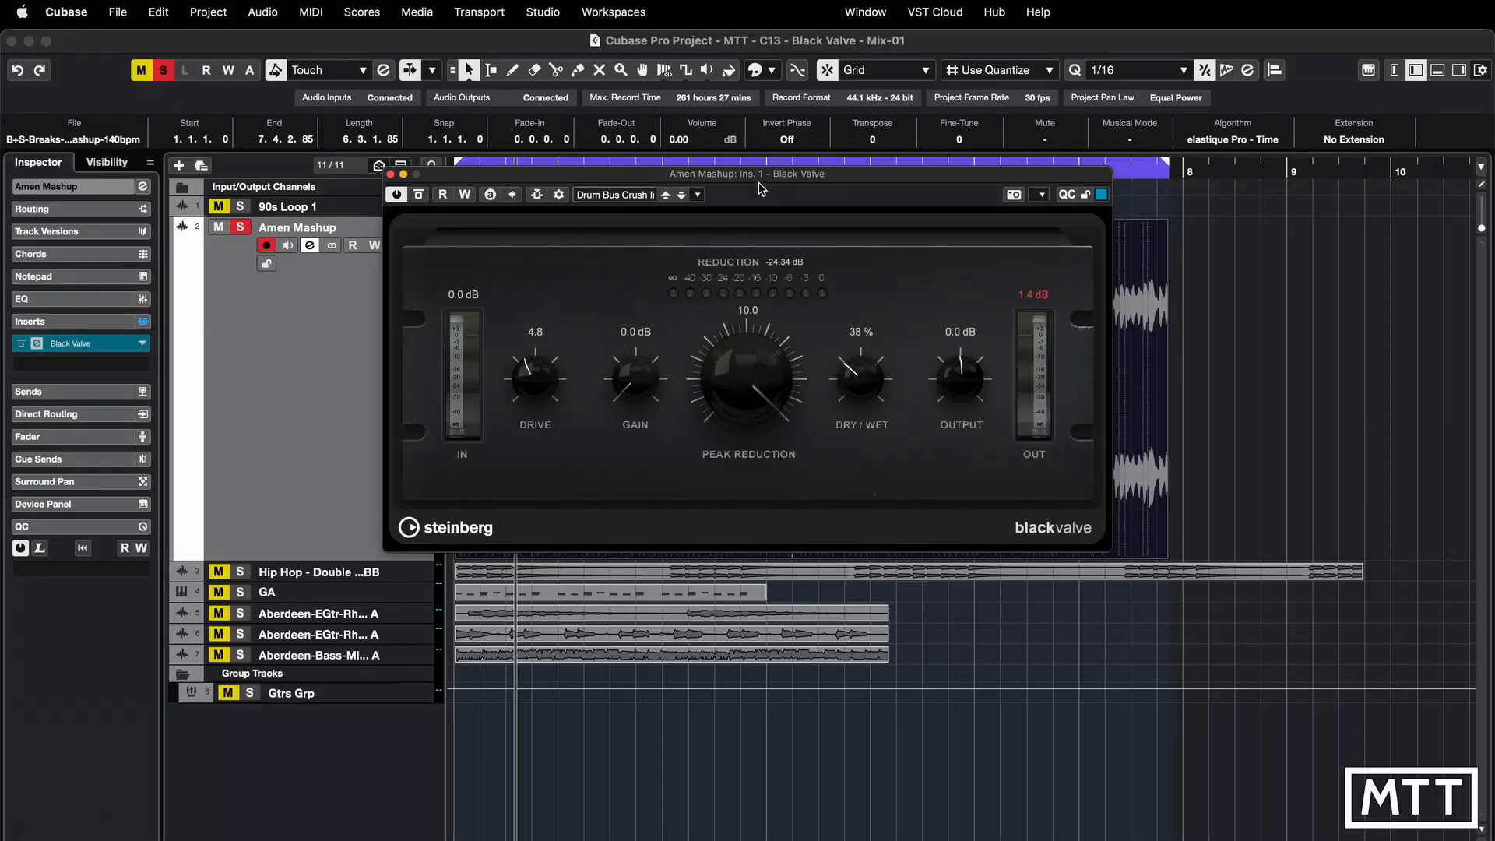
Move the Amen Mashup track's Black Valve window off the waveform and view its preset list without changing the preset
{"action": "left_click_drag", "start_coordinate": [755, 174], "coordinate": [802, 453]}
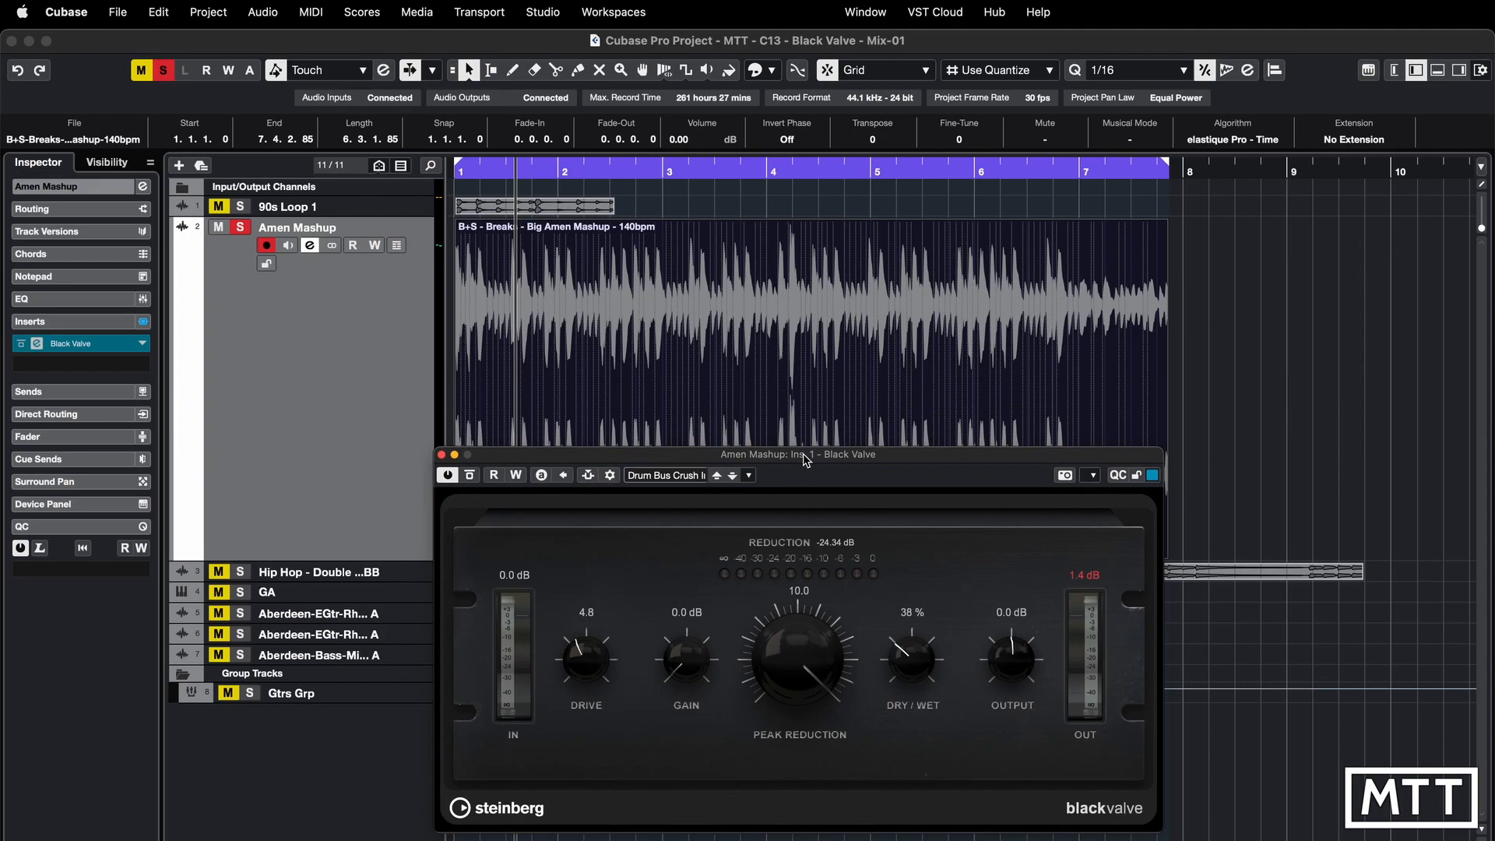
{"action": "left_click", "coordinate": [666, 475]}
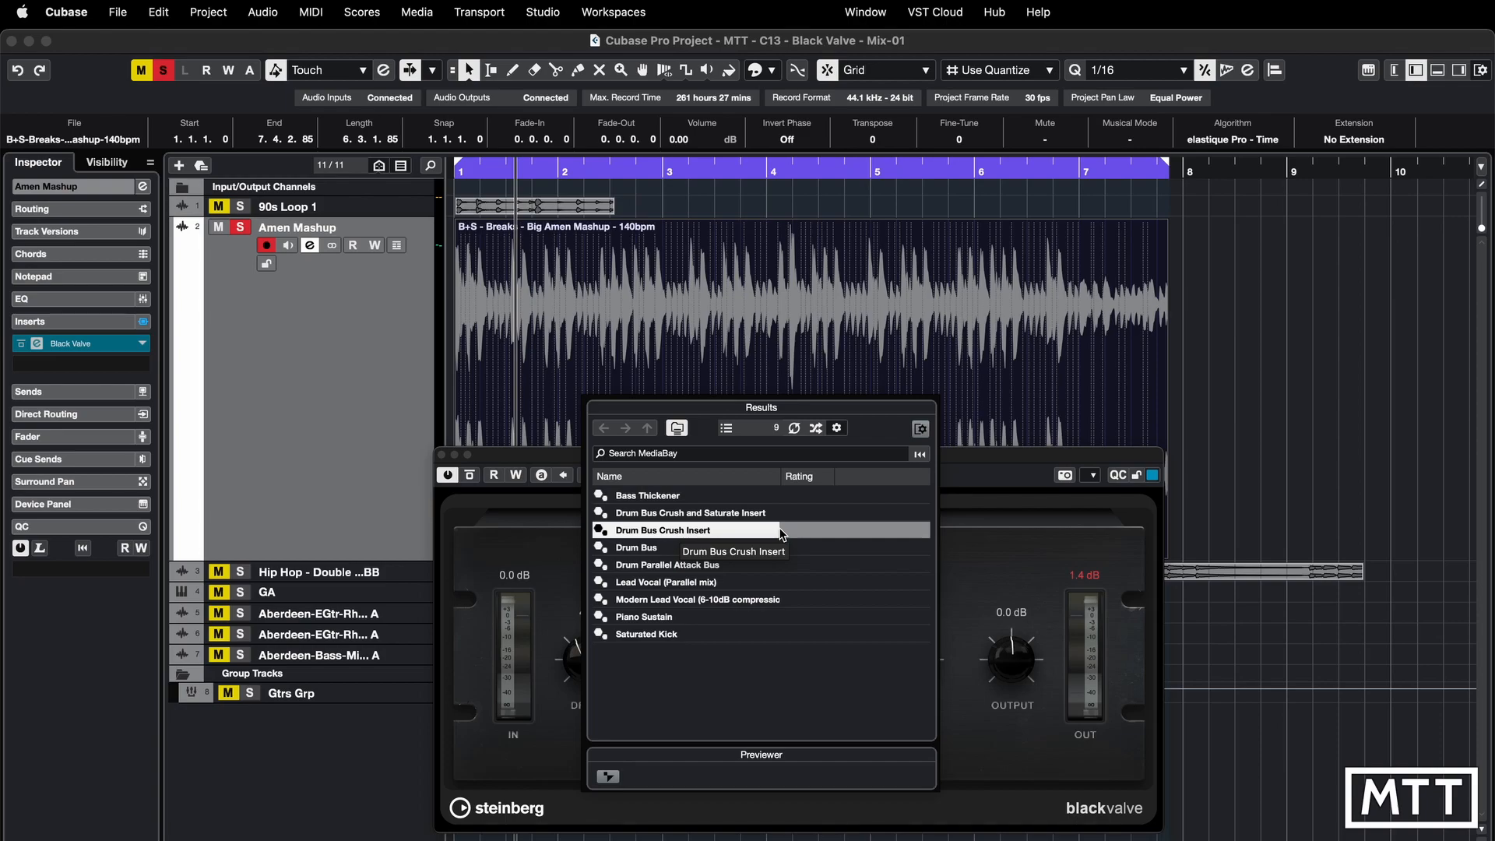
{"action": "left_click", "coordinate": [1001, 504]}
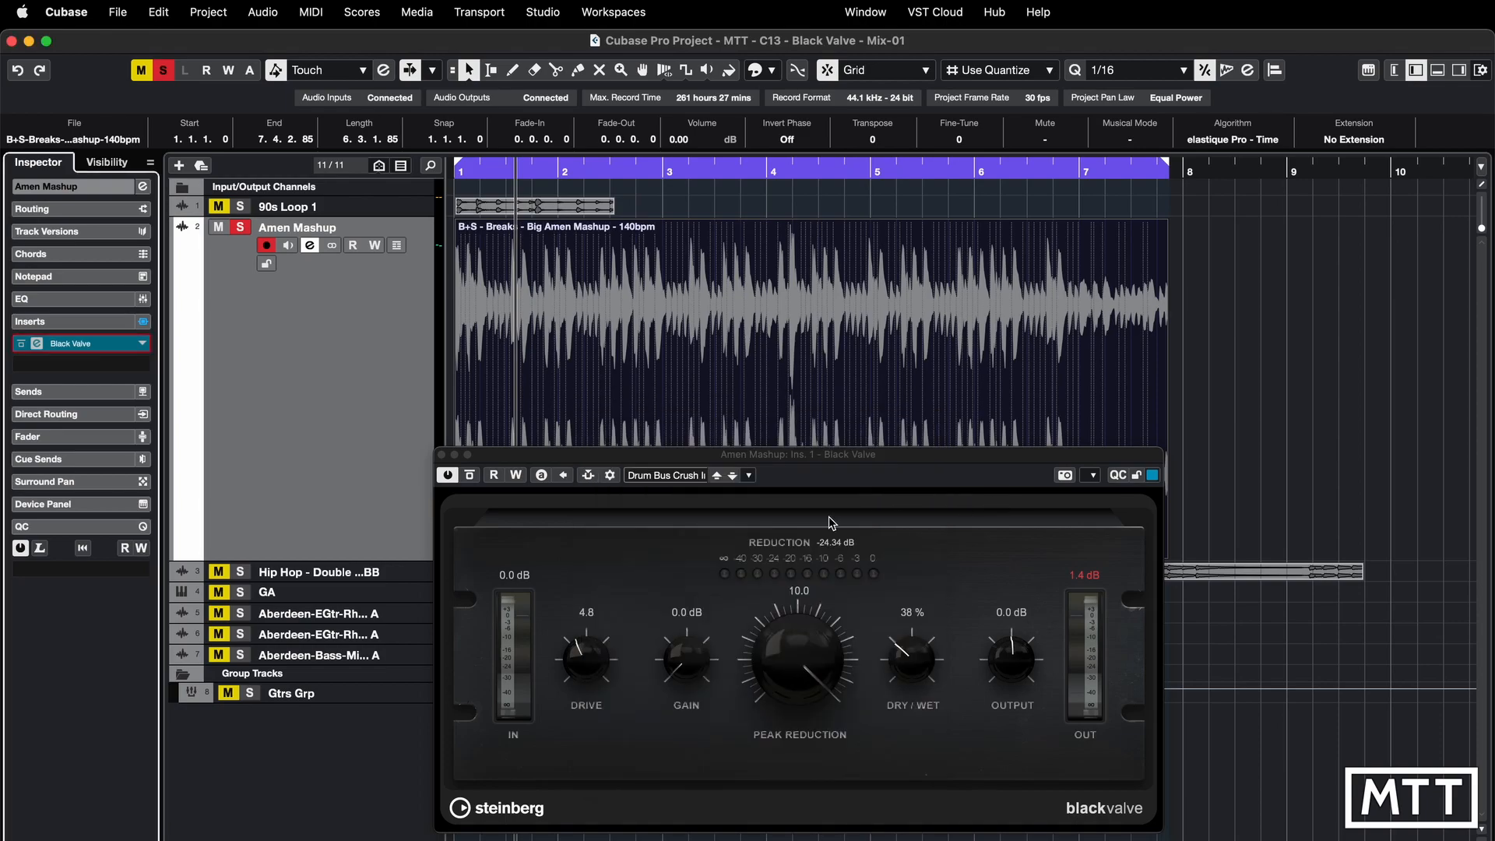
Play the Amen Mashup track and repeatedly compare it with Black Valve bypassed and active
{"action": "key", "text": "space"}
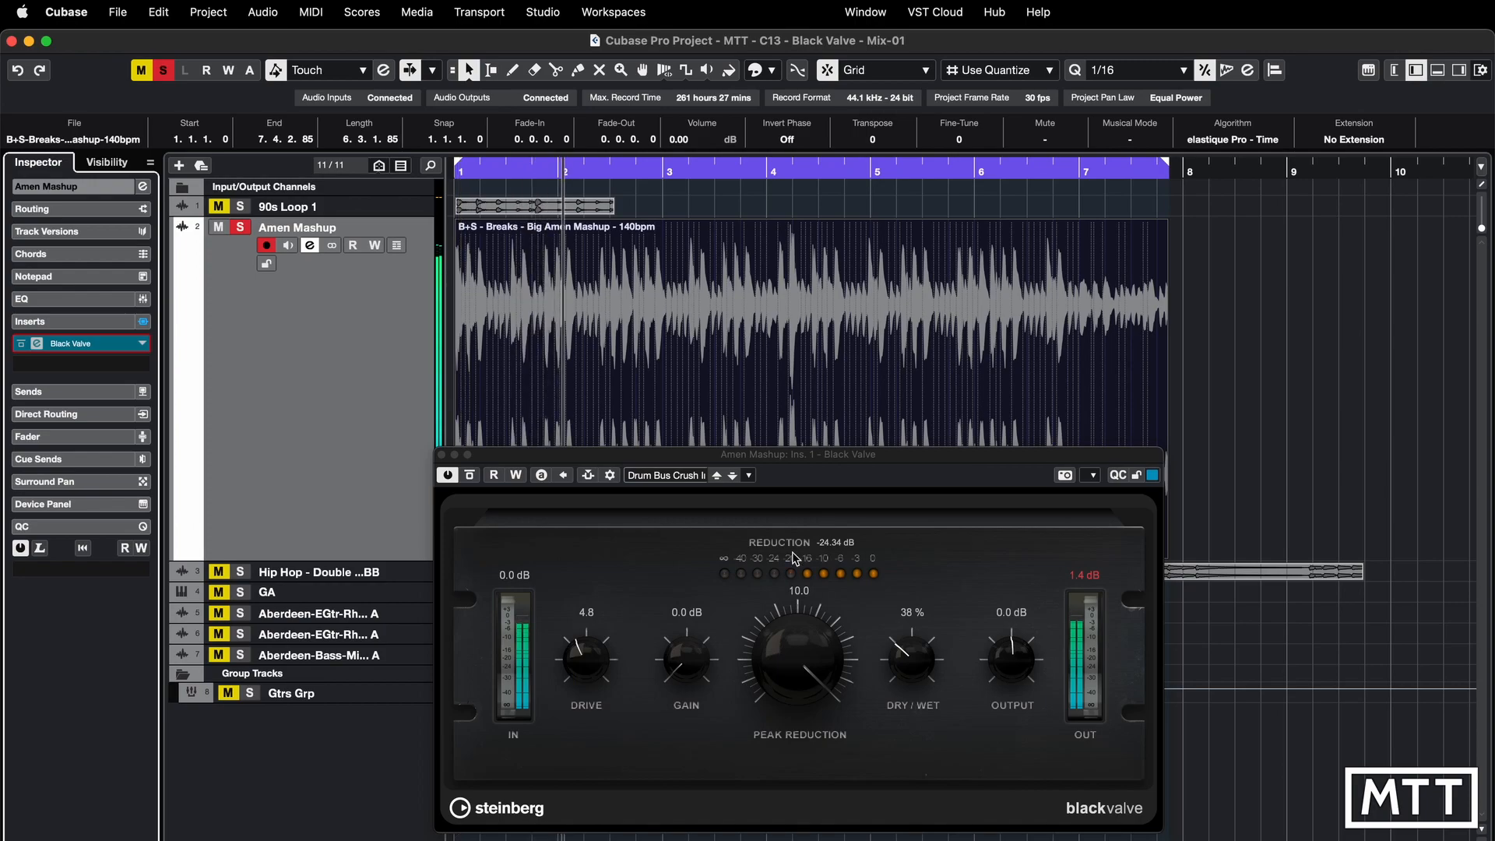
{"action": "left_click", "coordinate": [469, 475]}
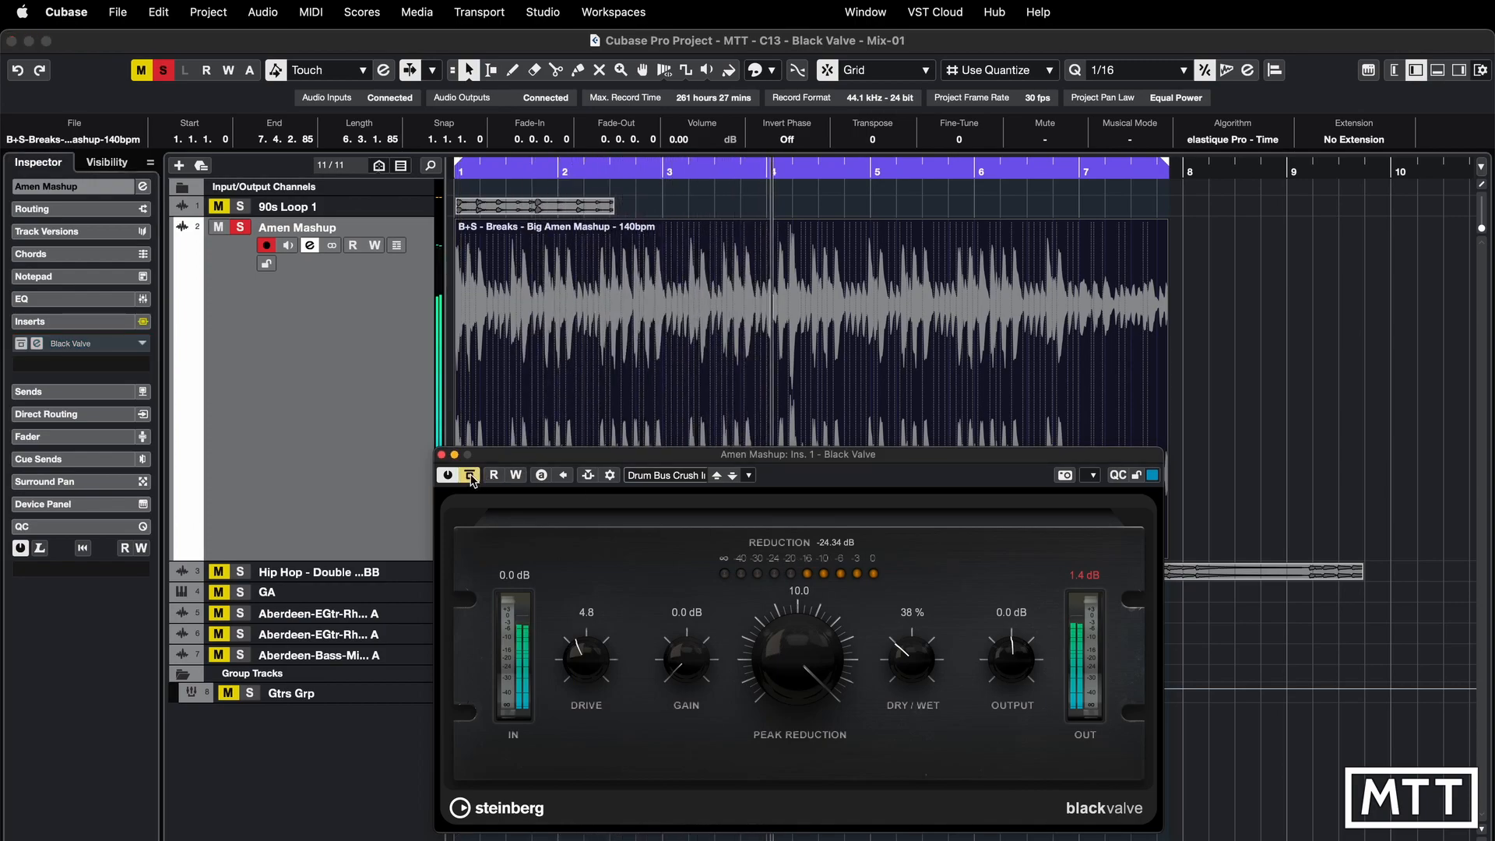
{"action": "left_click", "coordinate": [470, 475]}
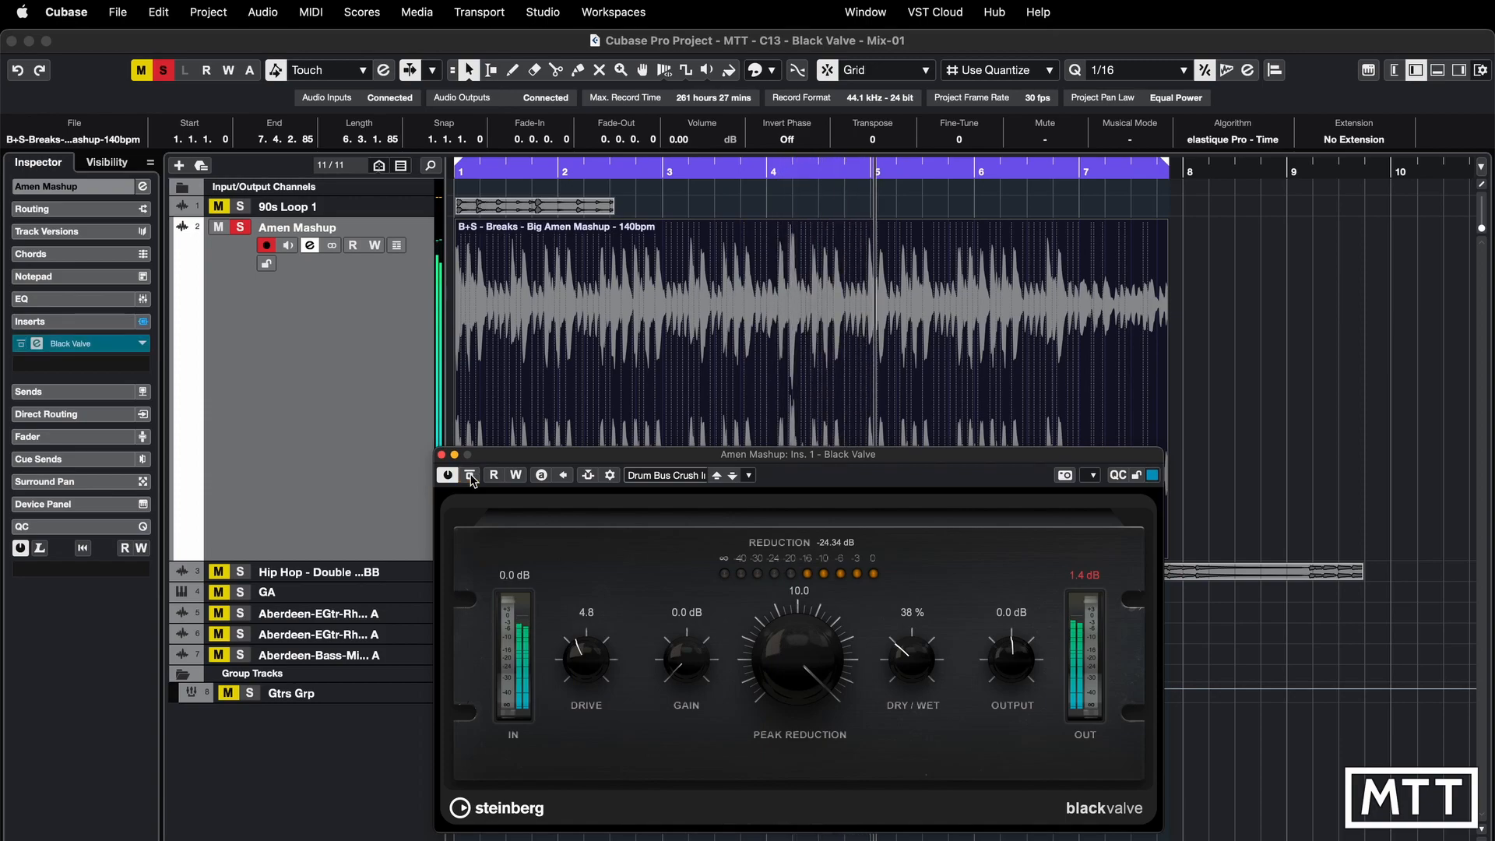
{"action": "left_click", "coordinate": [469, 475]}
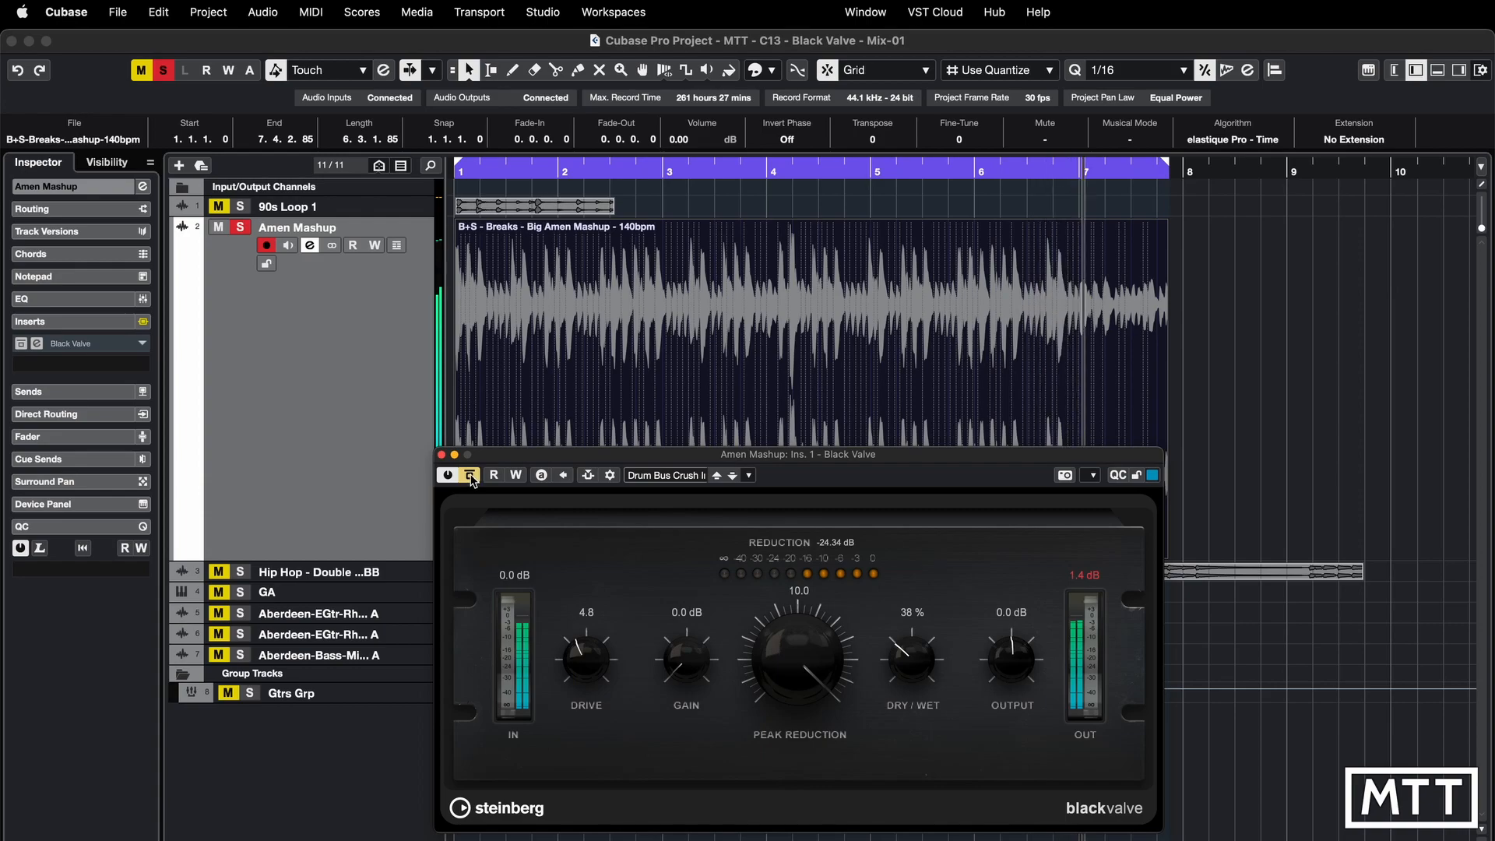
{"action": "left_click", "coordinate": [470, 475]}
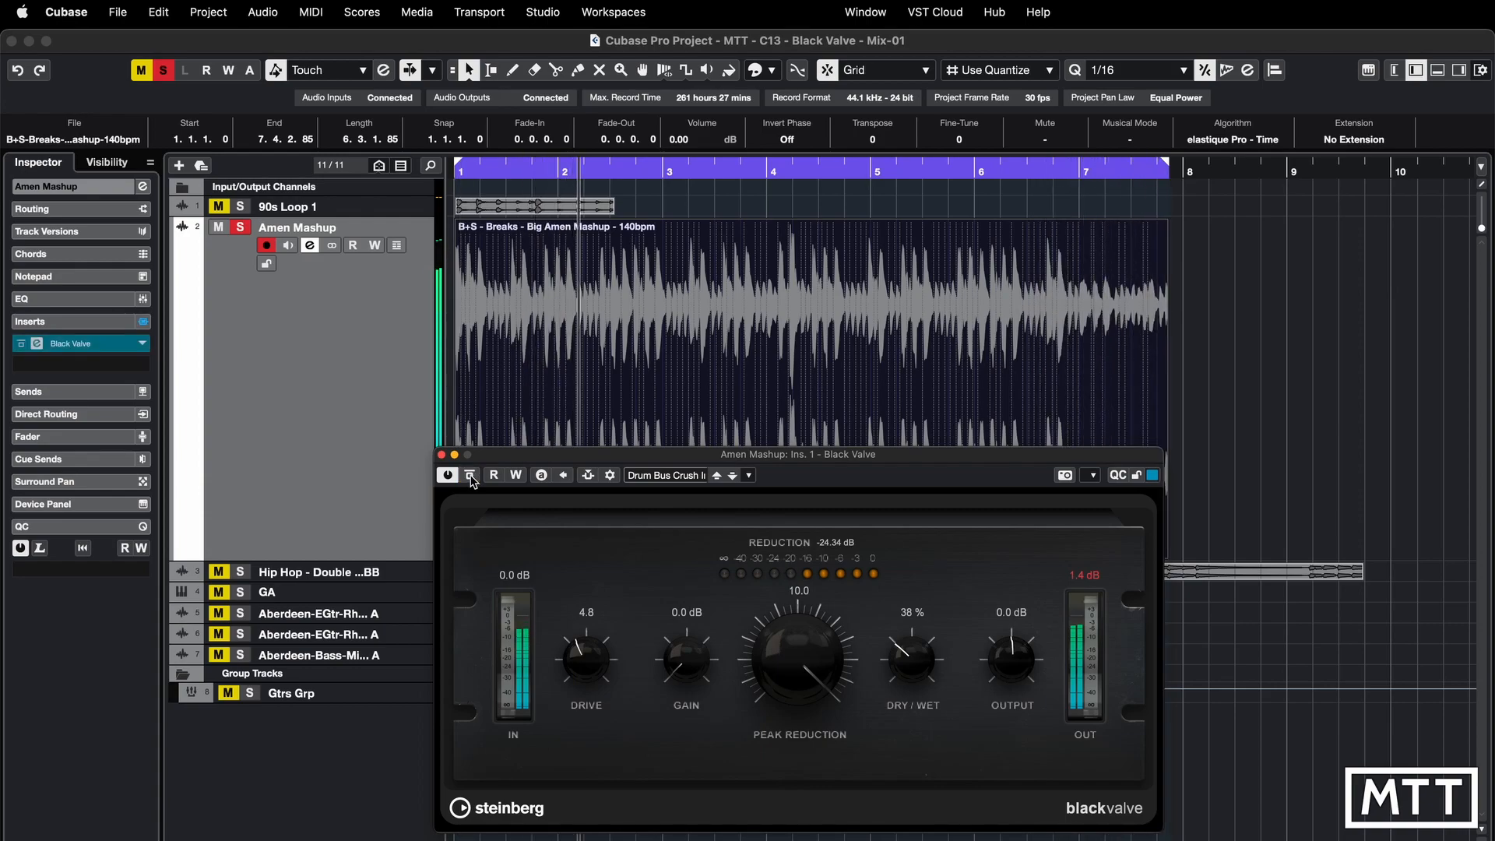
{"action": "left_click", "coordinate": [470, 475]}
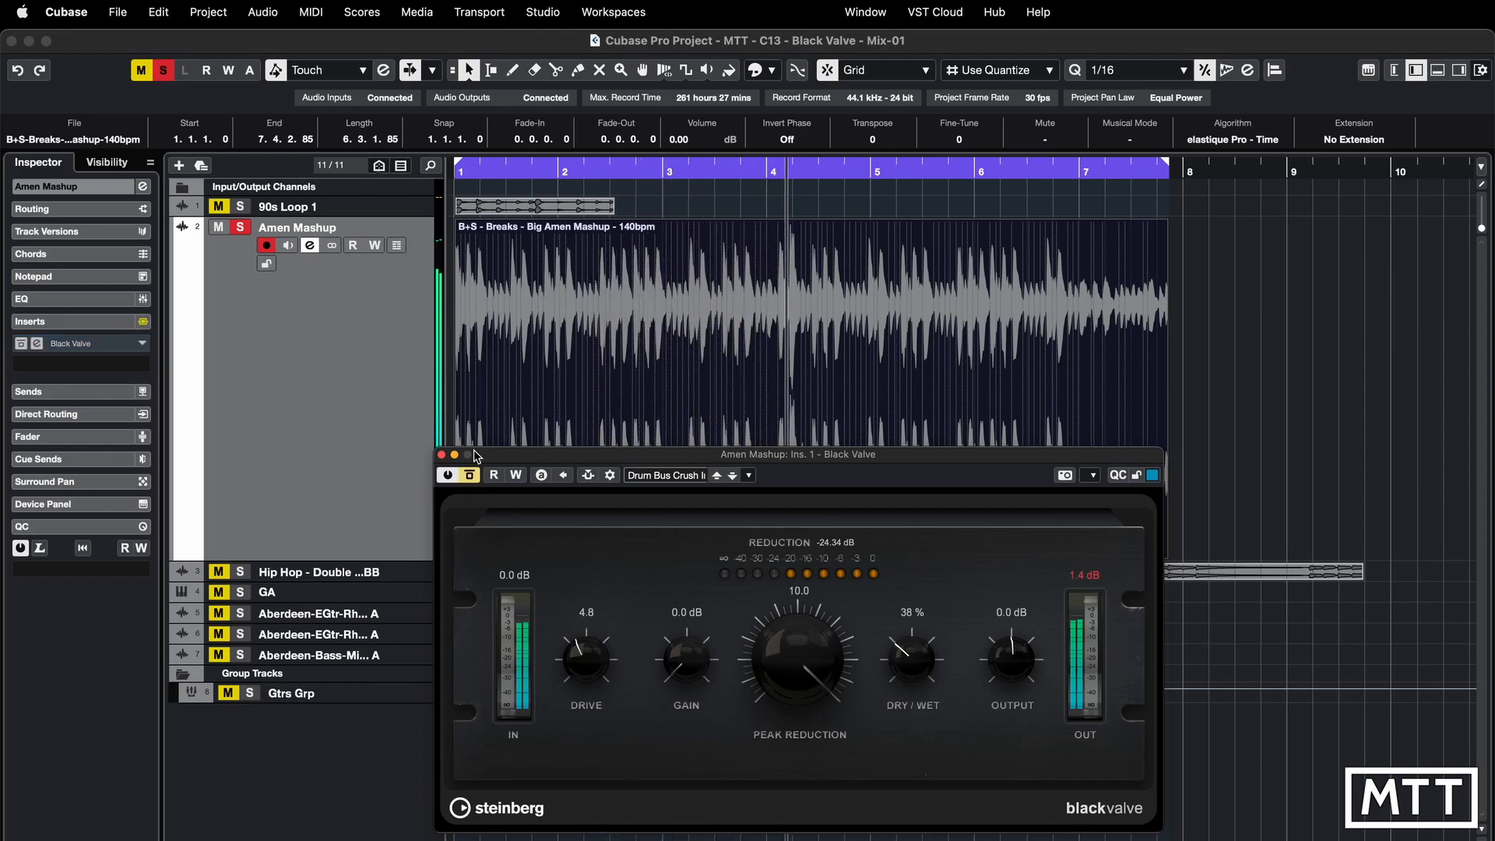
{"action": "left_click", "coordinate": [478, 471]}
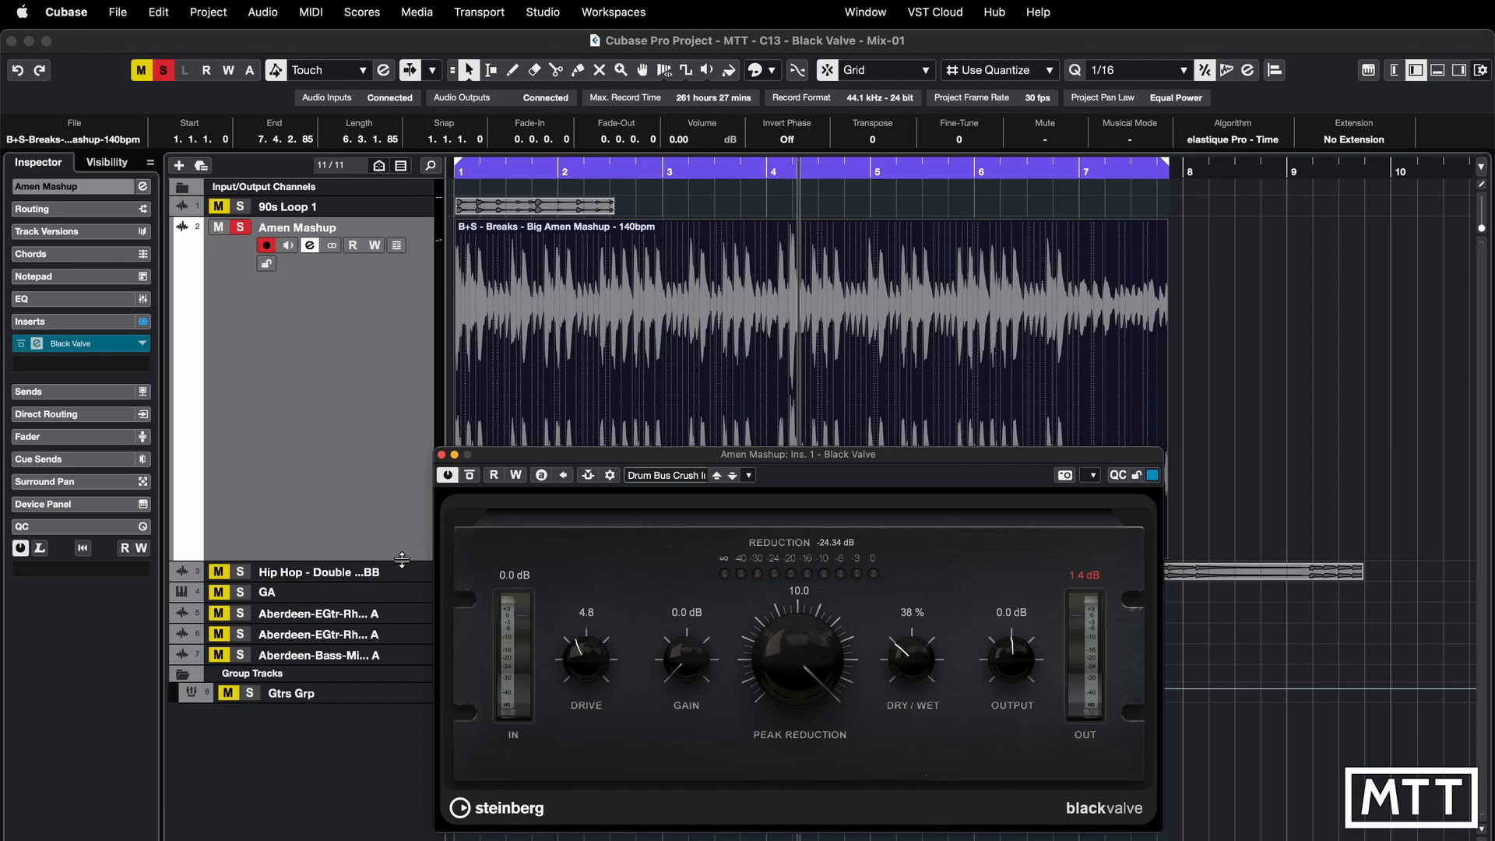
Shrink the Amen Mashup track's height to two control rows and turn off its solo
{"action": "left_click_drag", "start_coordinate": [401, 559], "coordinate": [383, 257]}
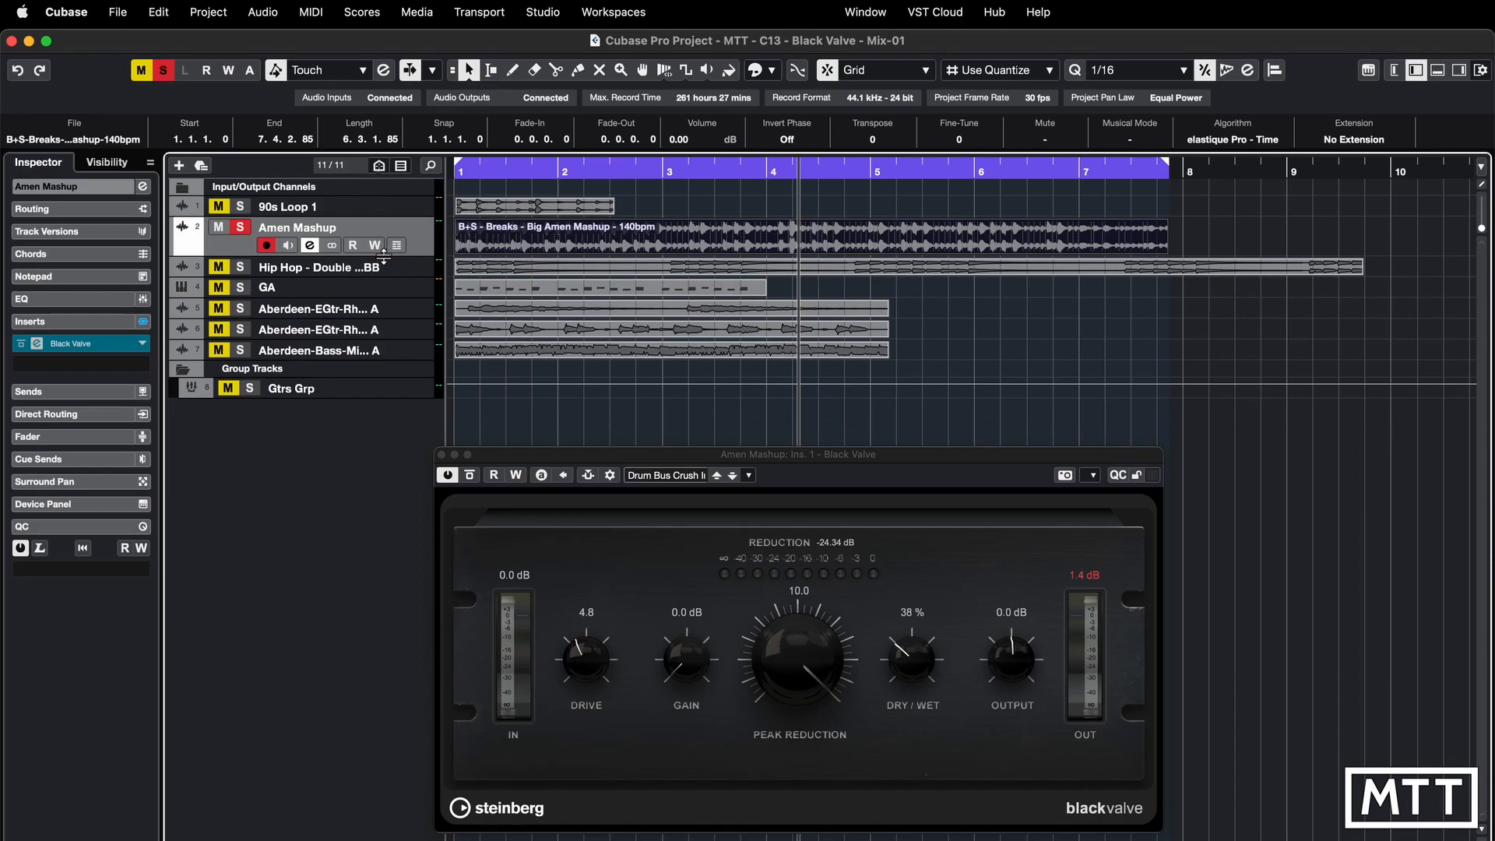
{"action": "key", "text": "s"}
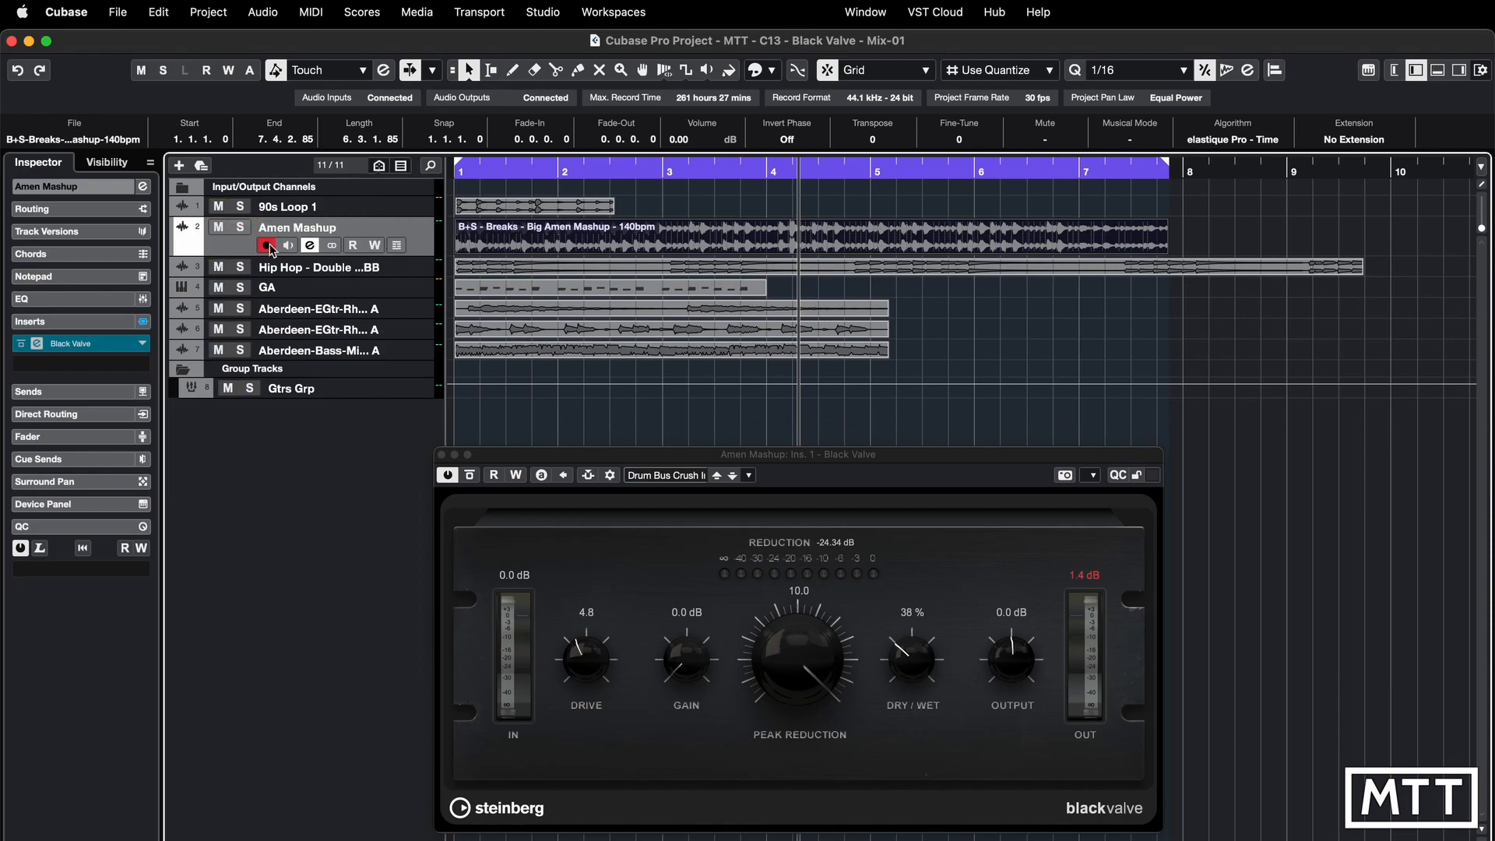
Enlarge the Hip Hop - Double Time bass loop track, bypass its Black Valve, and set the loop range to its clip
{"action": "left_click_drag", "start_coordinate": [413, 247], "coordinate": [412, 464]}
{"action": "left_click", "coordinate": [412, 256]}
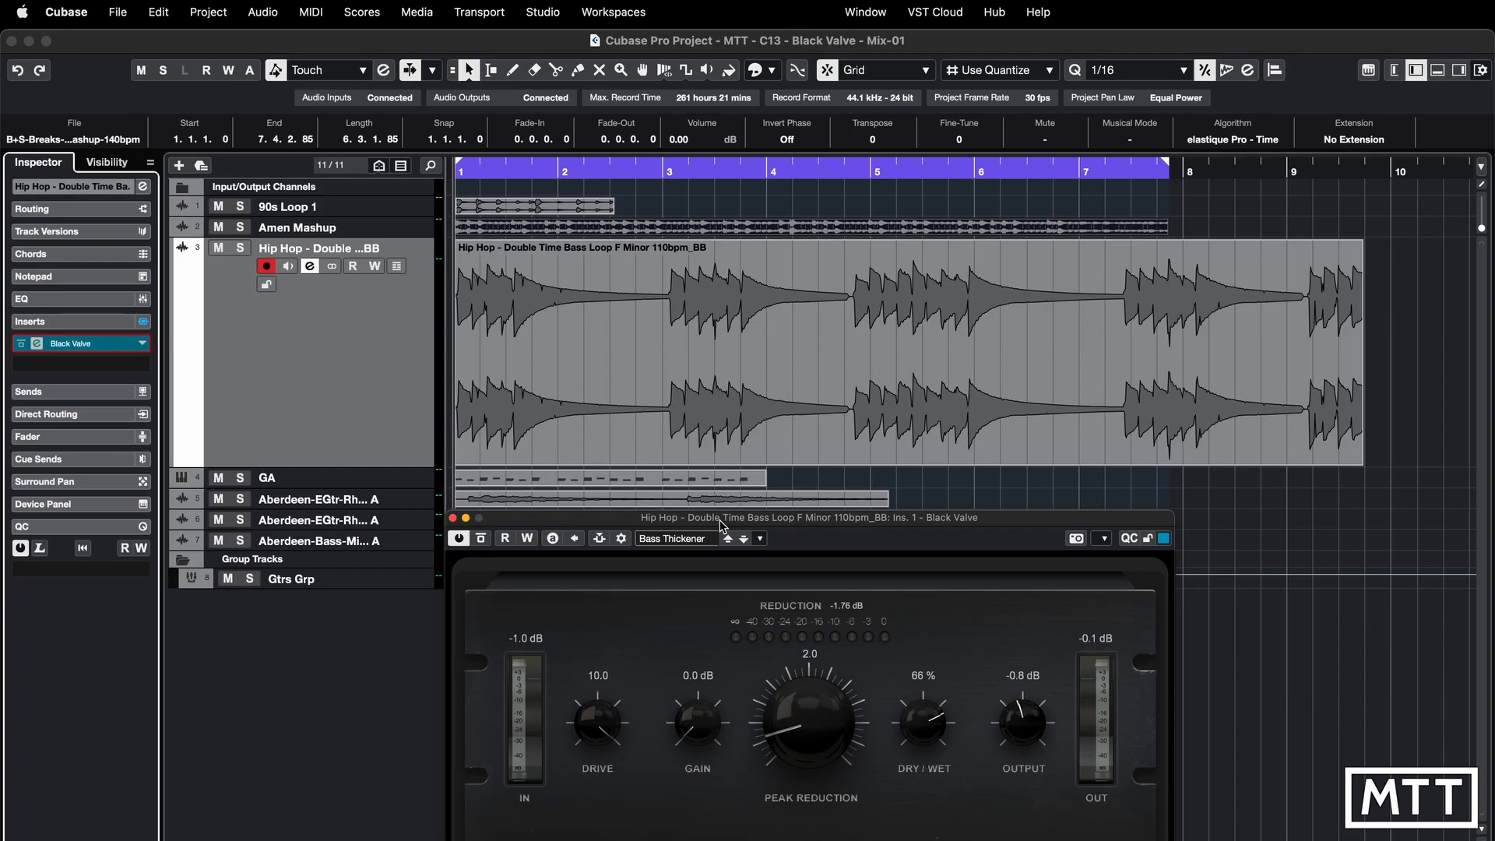
{"action": "left_click", "coordinate": [480, 540]}
{"action": "left_click", "coordinate": [849, 375]}
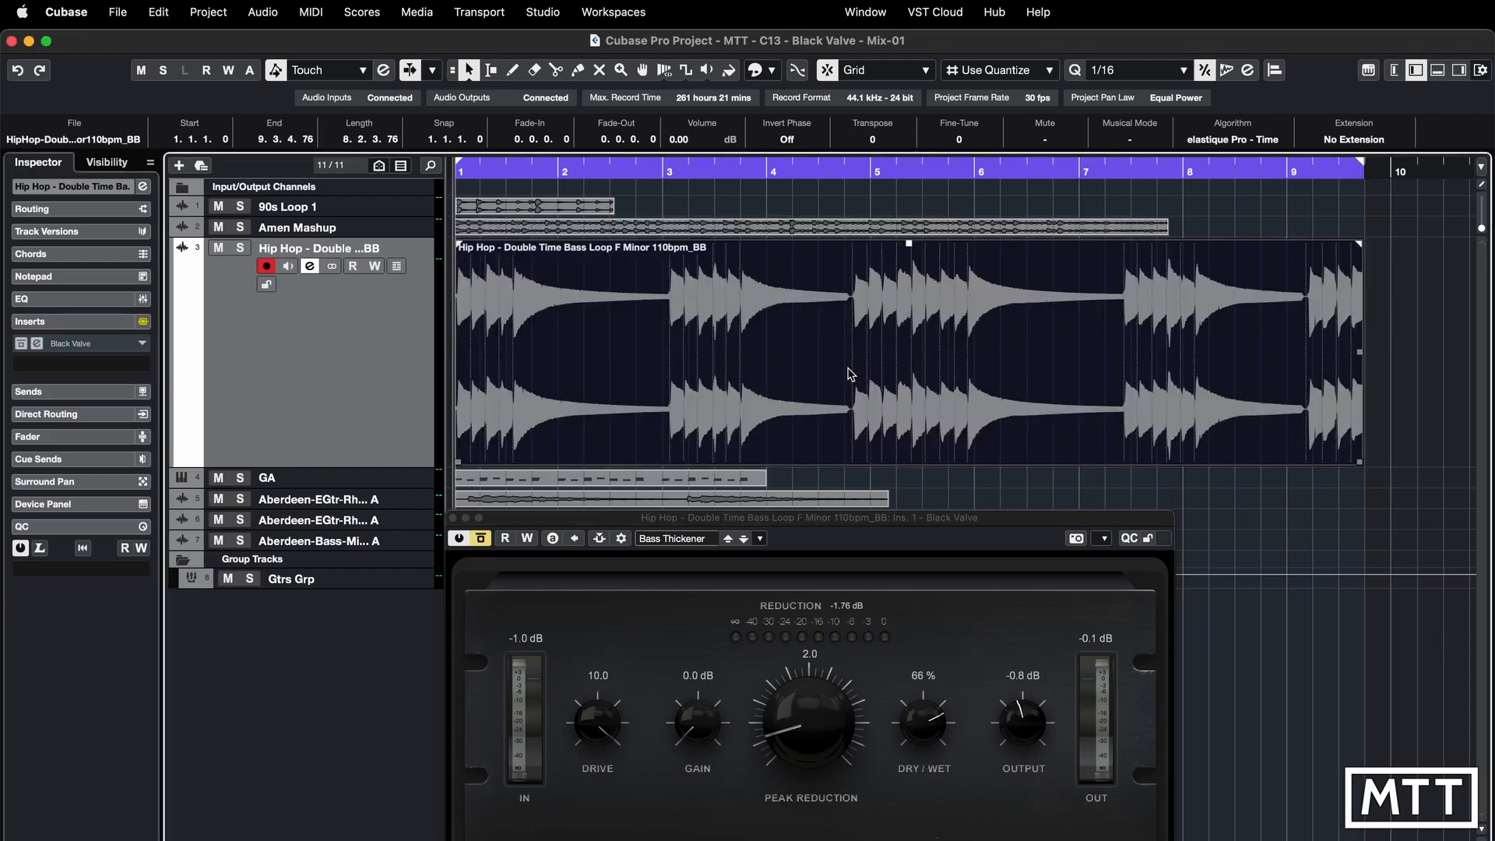
Play the Hip Hop bass loop soloed and compare it with Black Valve bypassed and active
{"action": "key", "text": "space"}
{"action": "key", "text": "s"}
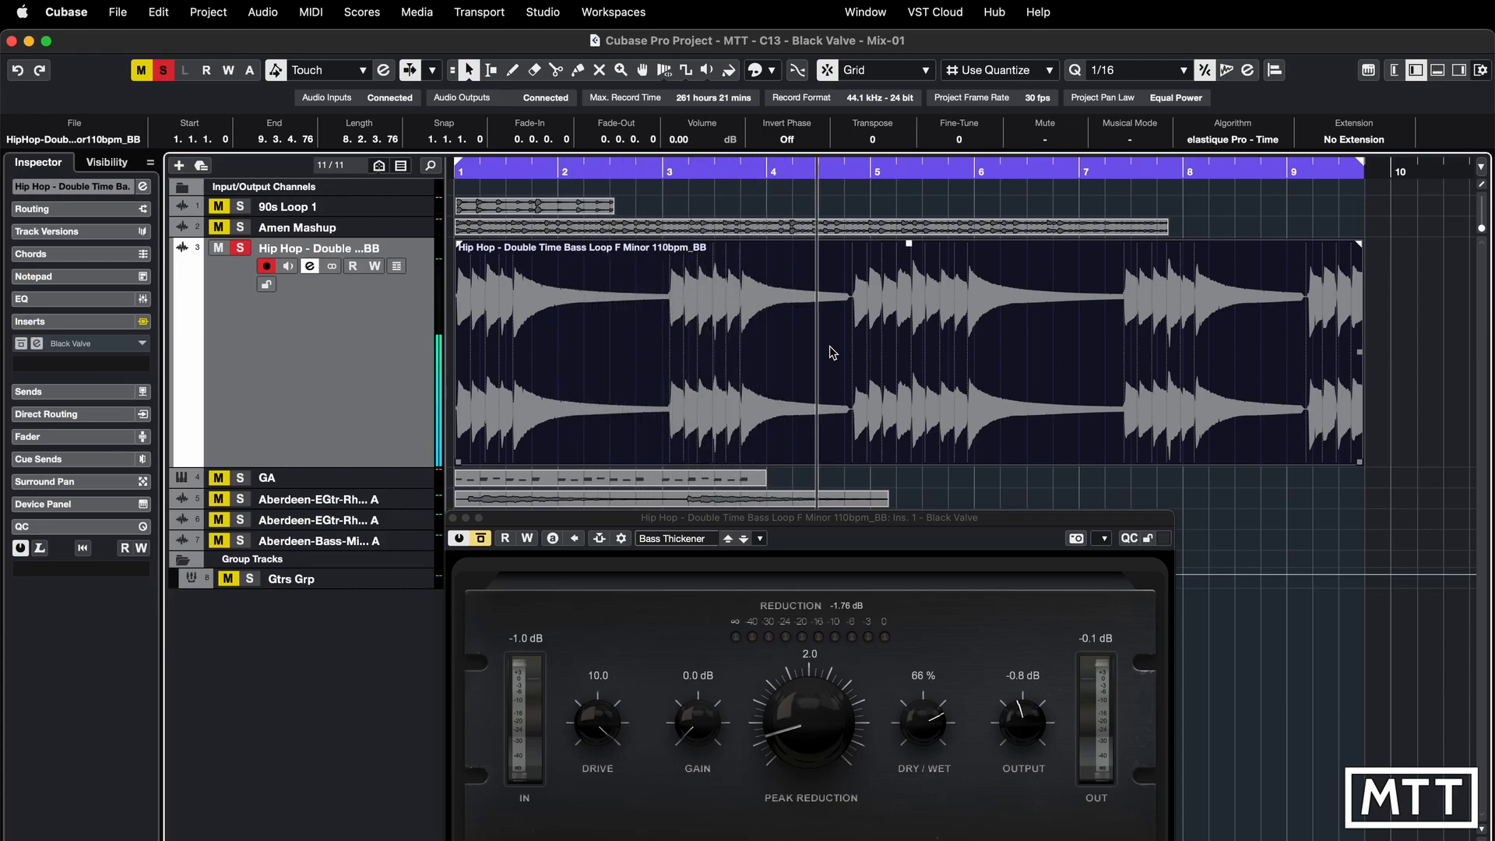
{"action": "left_click", "coordinate": [481, 538]}
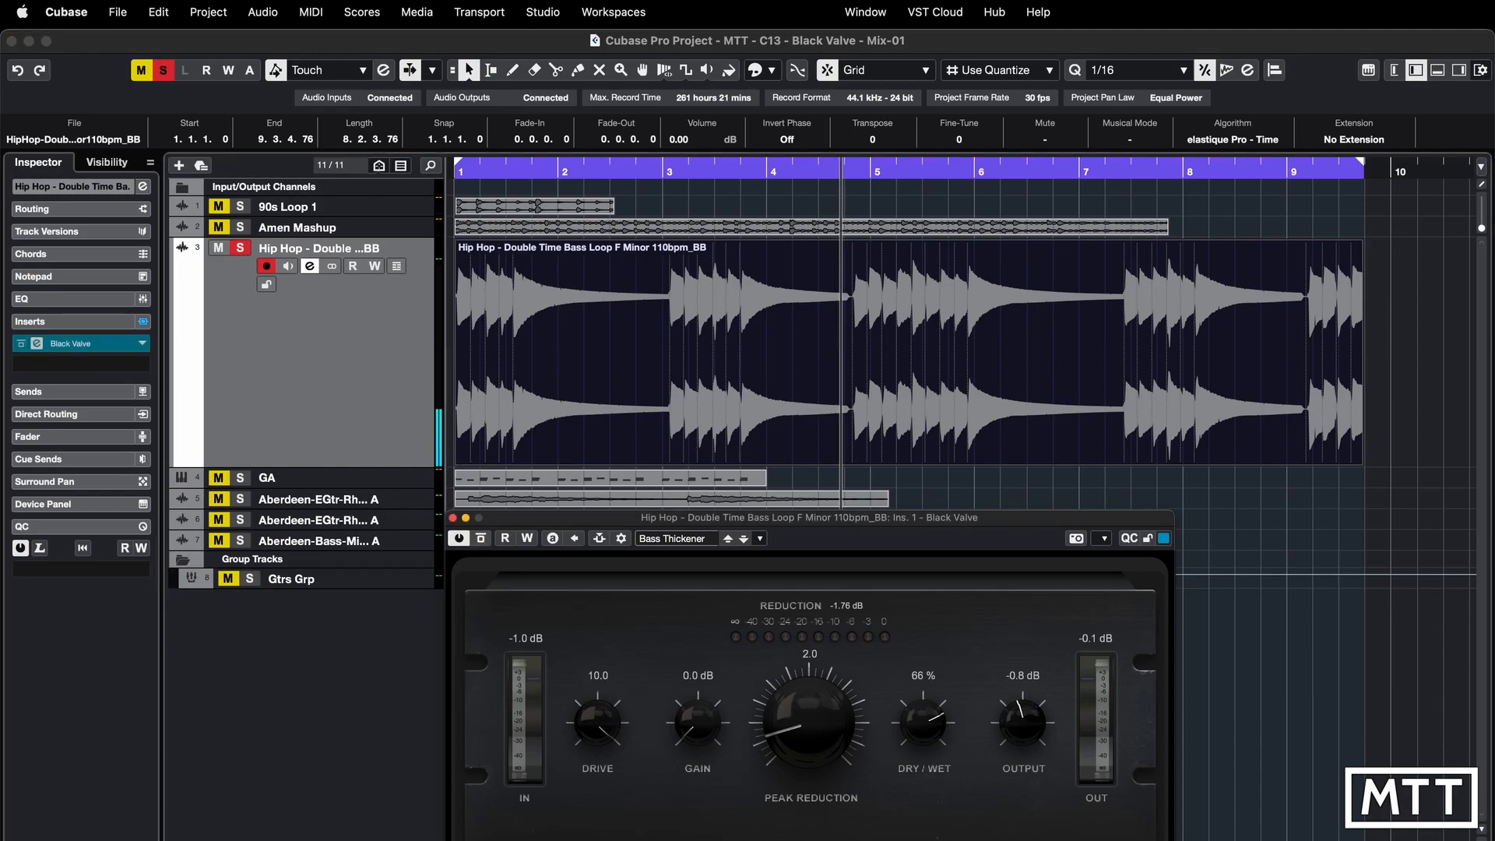
{"action": "key", "text": "space"}
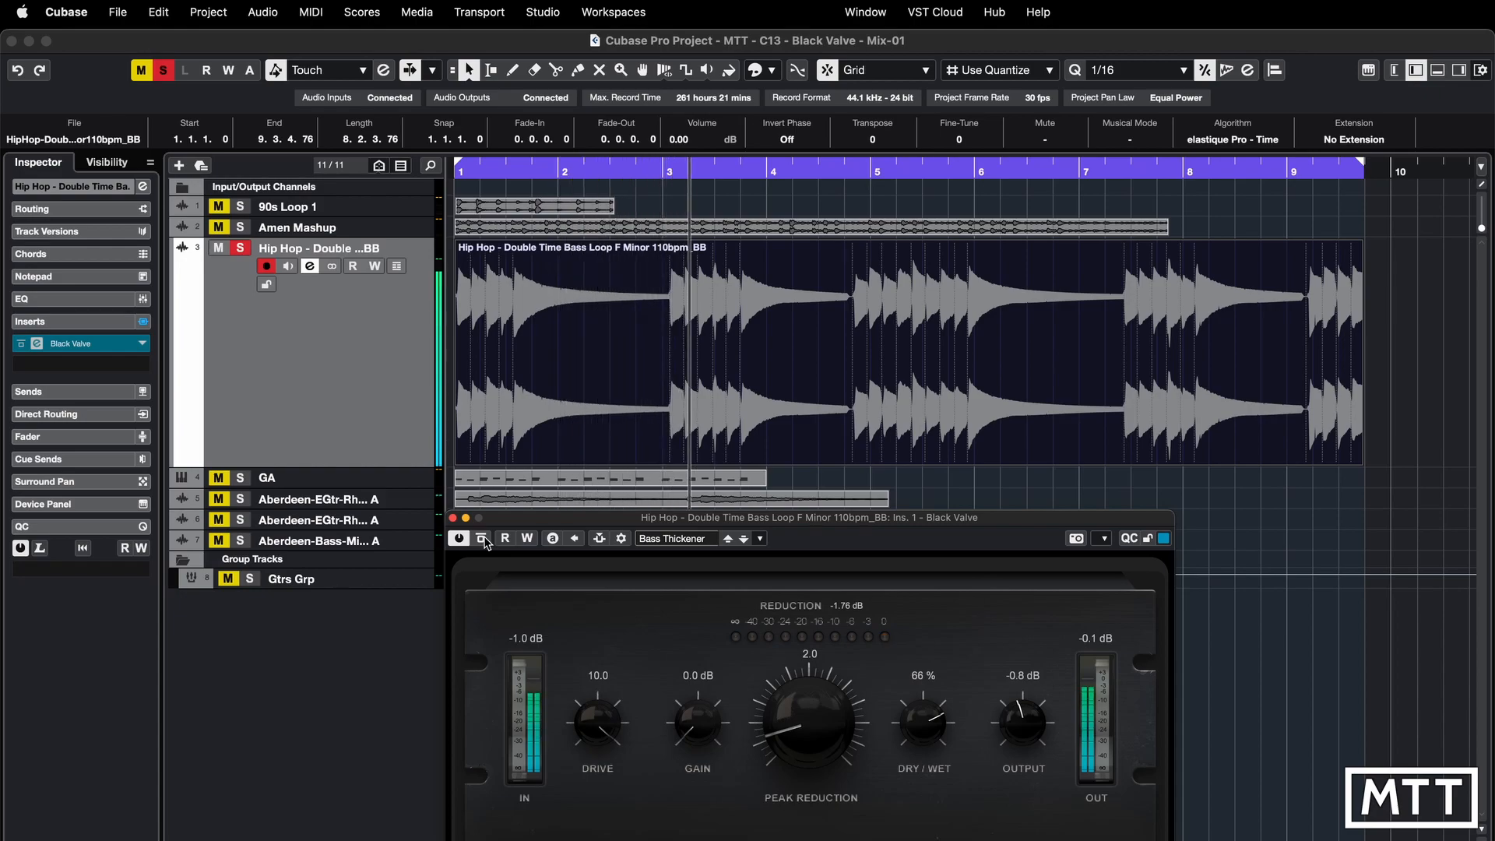
{"action": "left_click", "coordinate": [928, 334]}
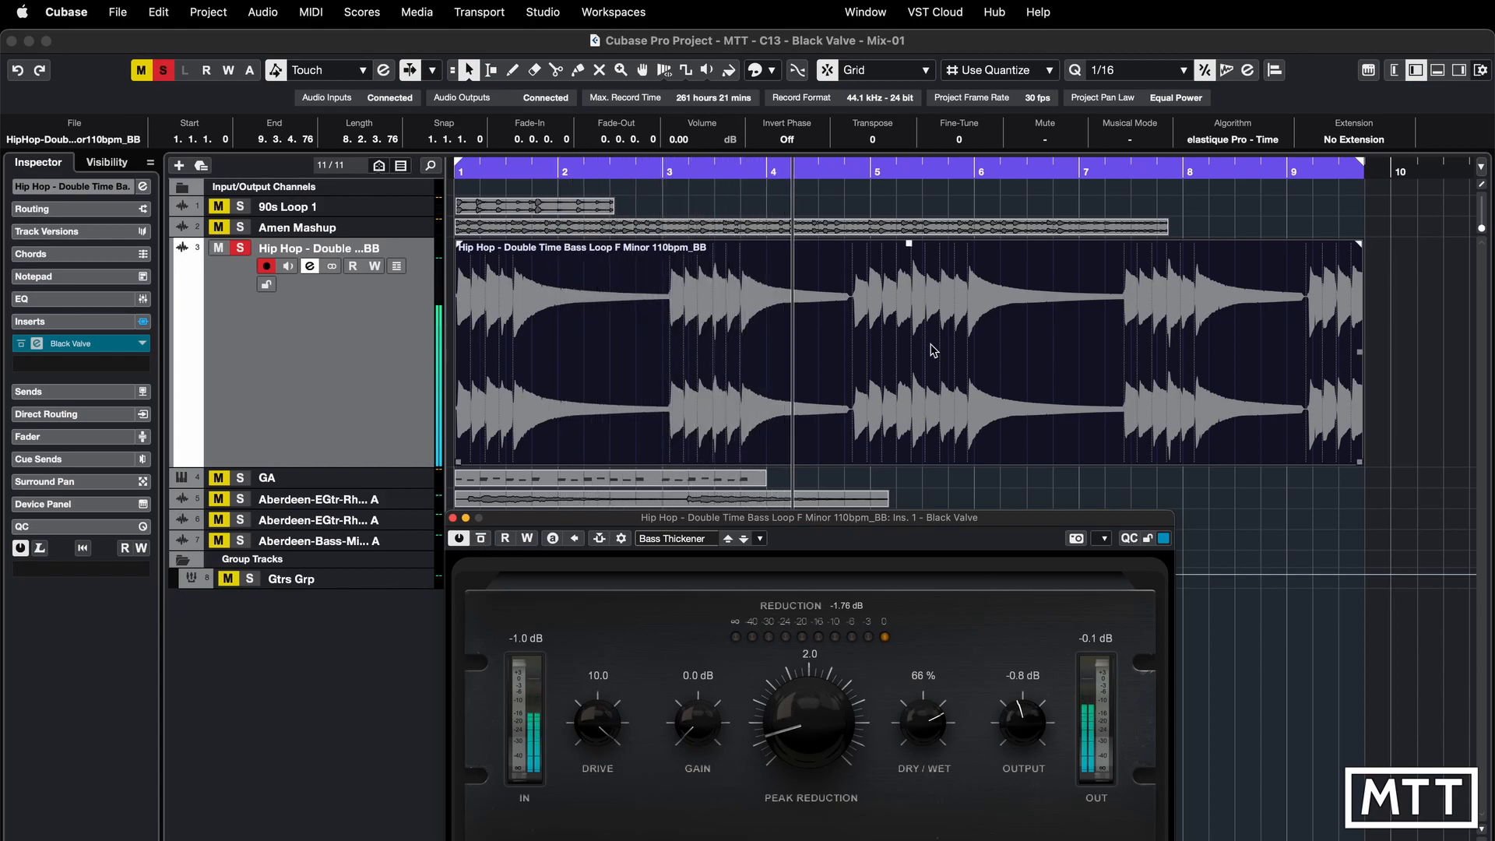
{"action": "left_click", "coordinate": [487, 542]}
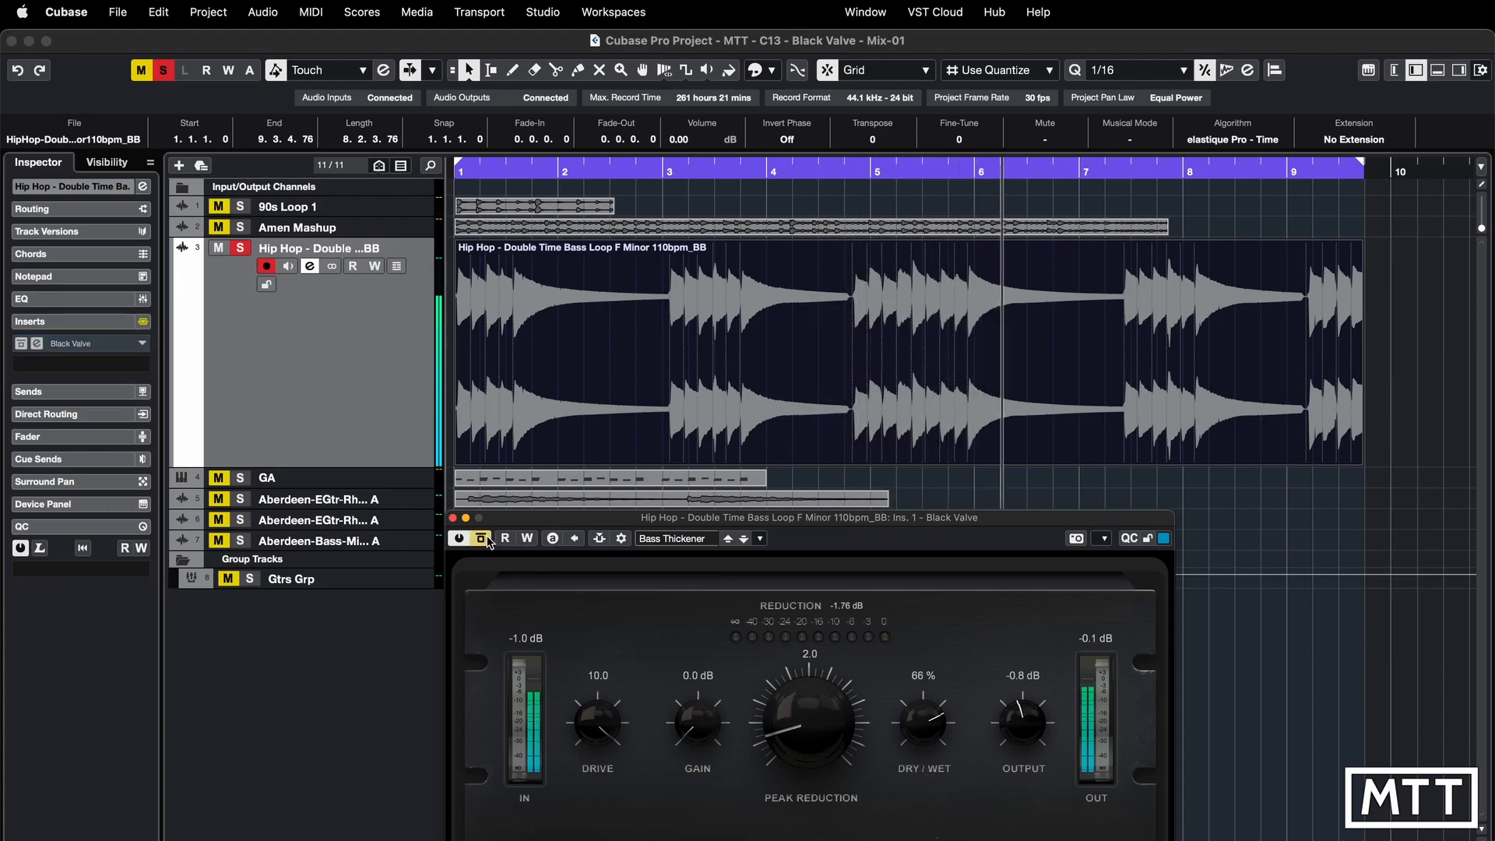
{"action": "left_click", "coordinate": [486, 541]}
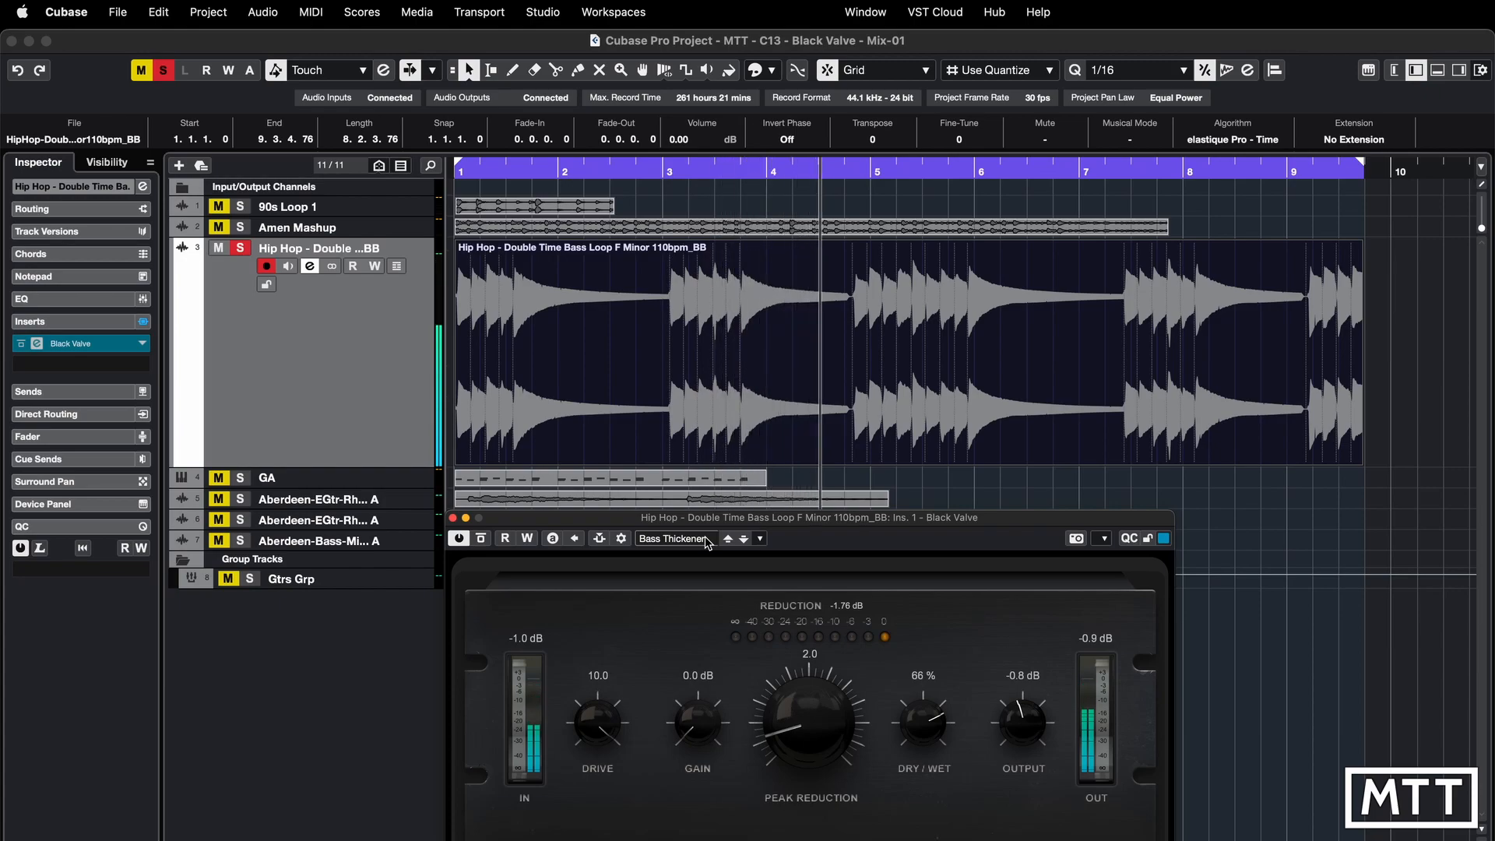
{"action": "key", "text": "space"}
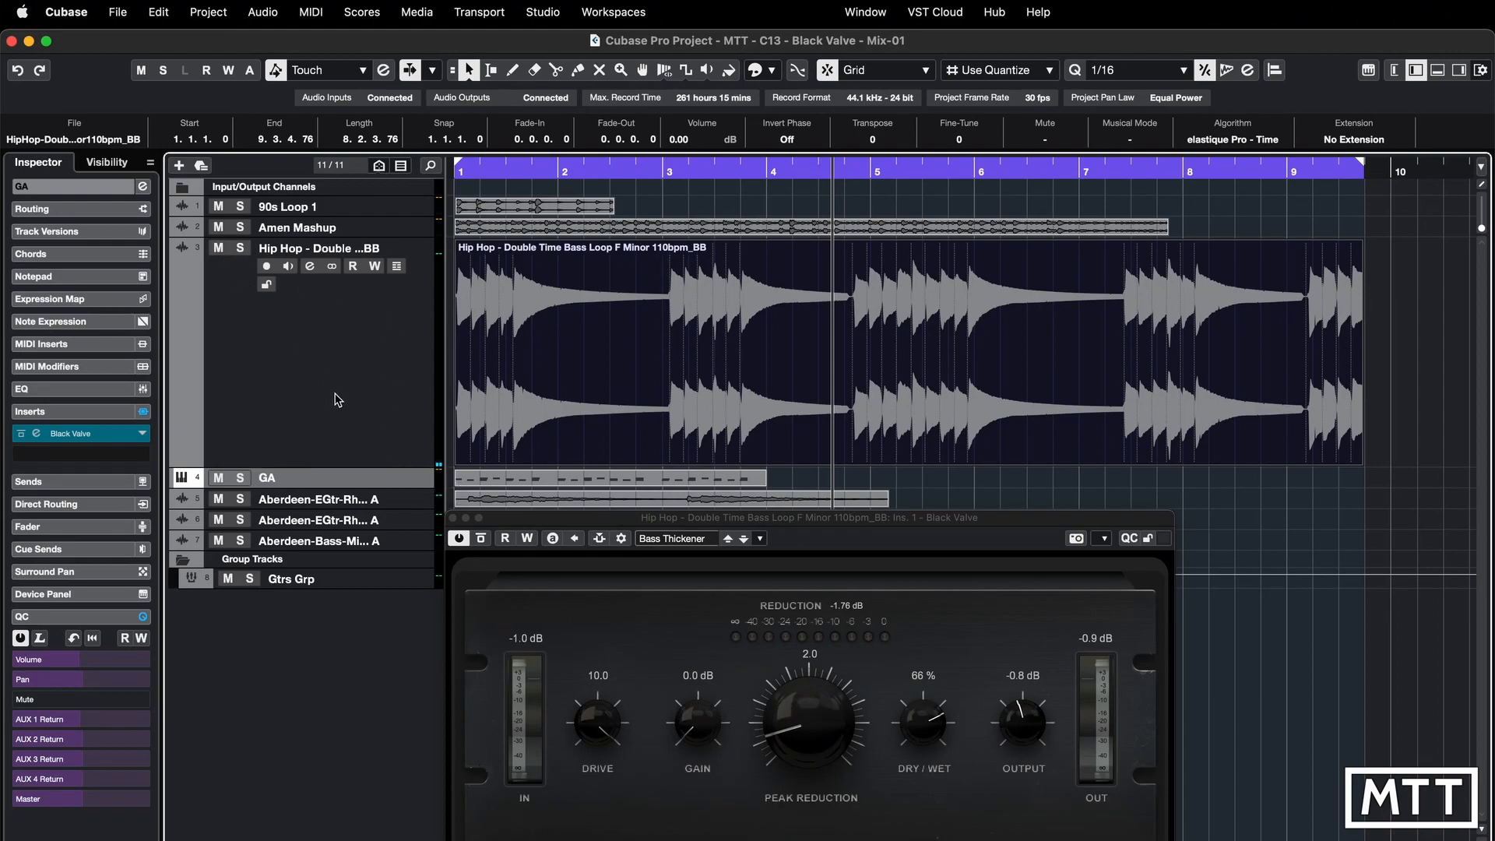
Enlarge the GA track and replace the open plug-in window with GA's Black Valve editor, placed over the lower arrangement
{"action": "key", "text": "z"}
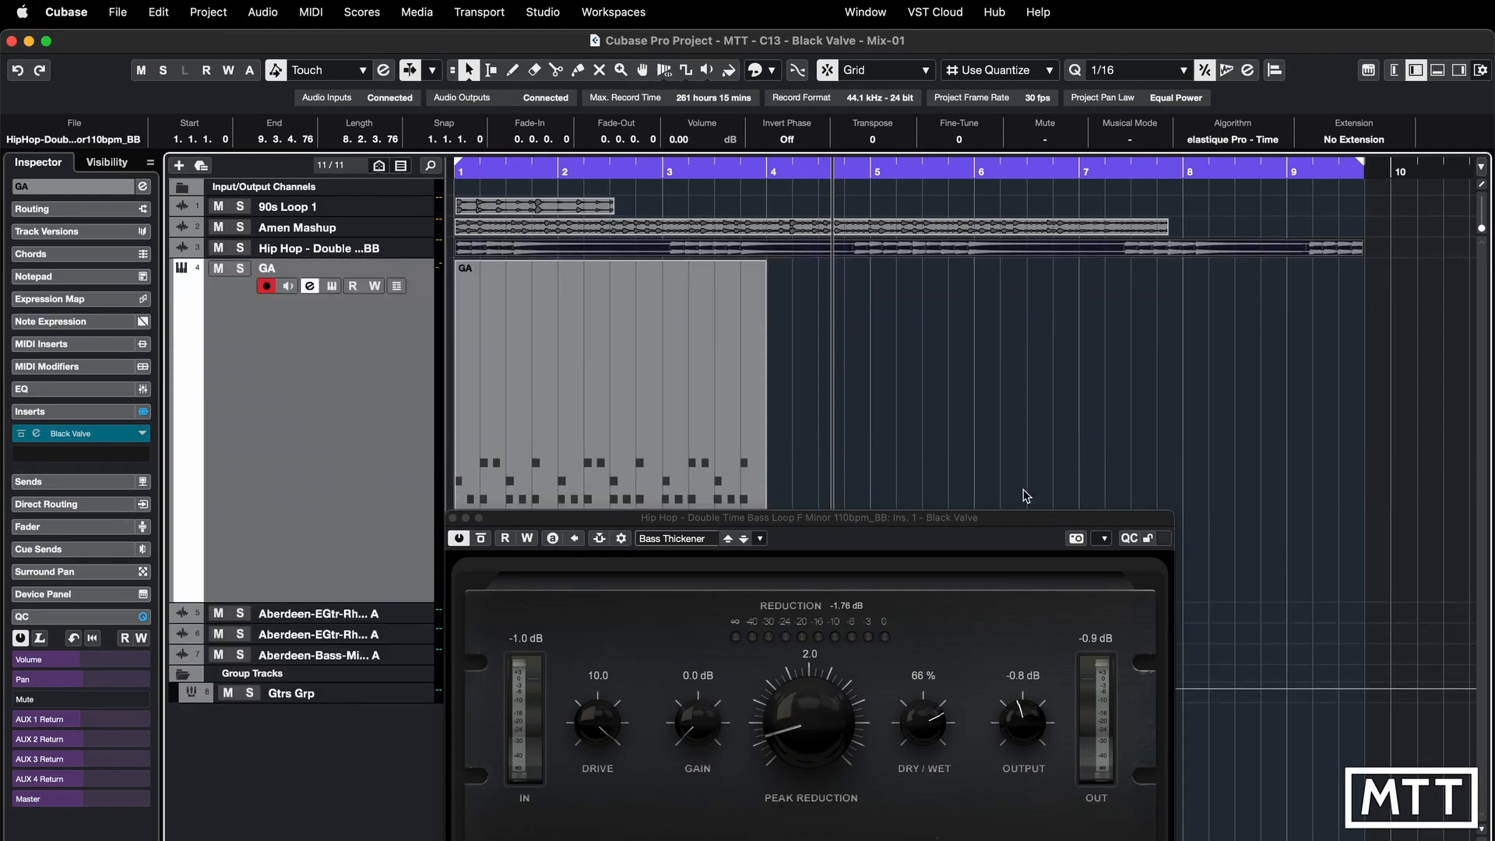
{"action": "left_click", "coordinate": [453, 518]}
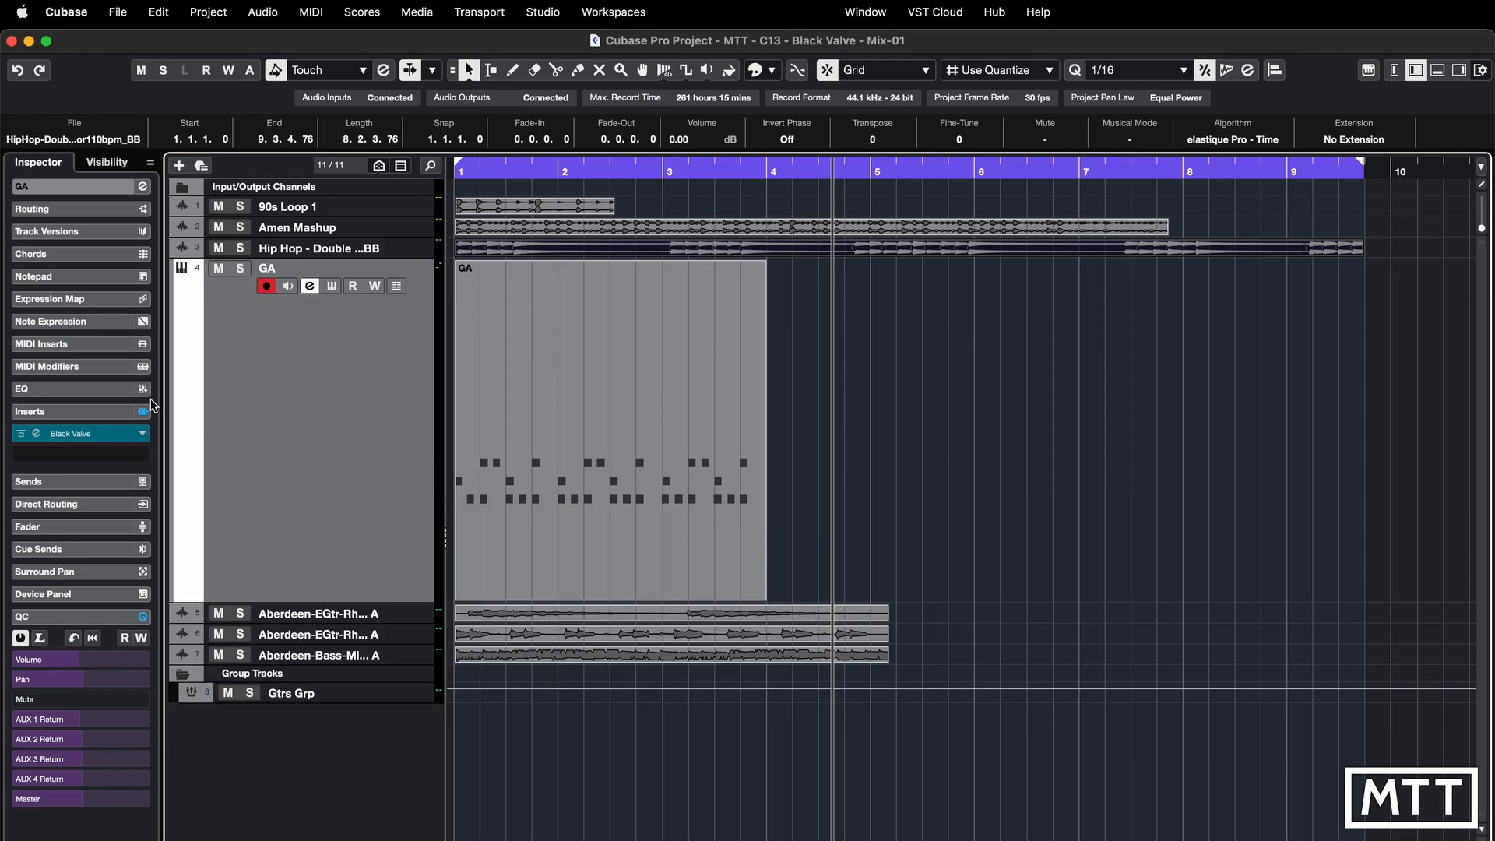
{"action": "left_click", "coordinate": [37, 434]}
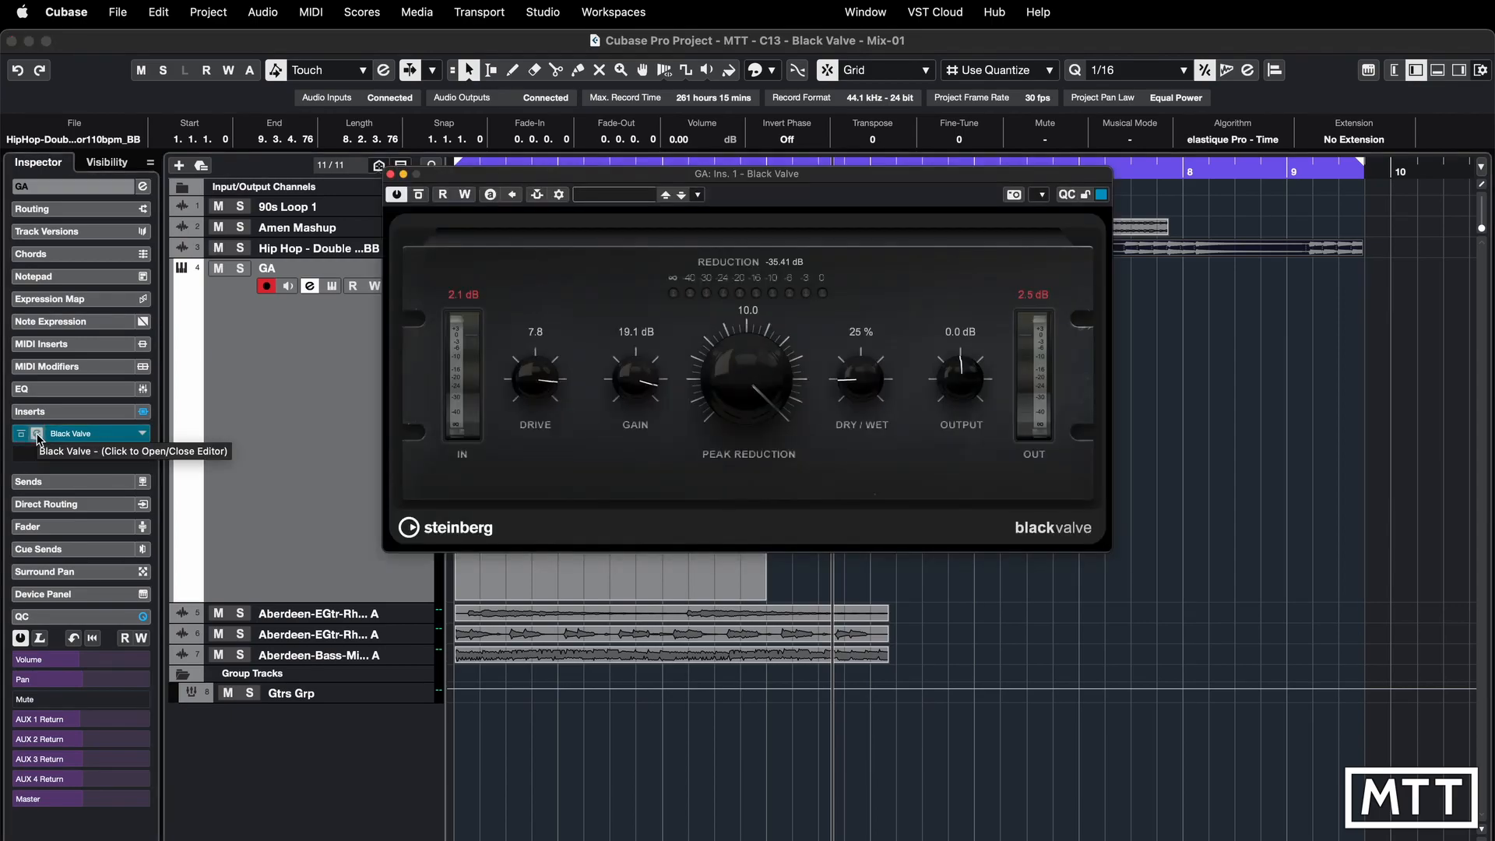
{"action": "left_click_drag", "start_coordinate": [635, 179], "coordinate": [827, 356]}
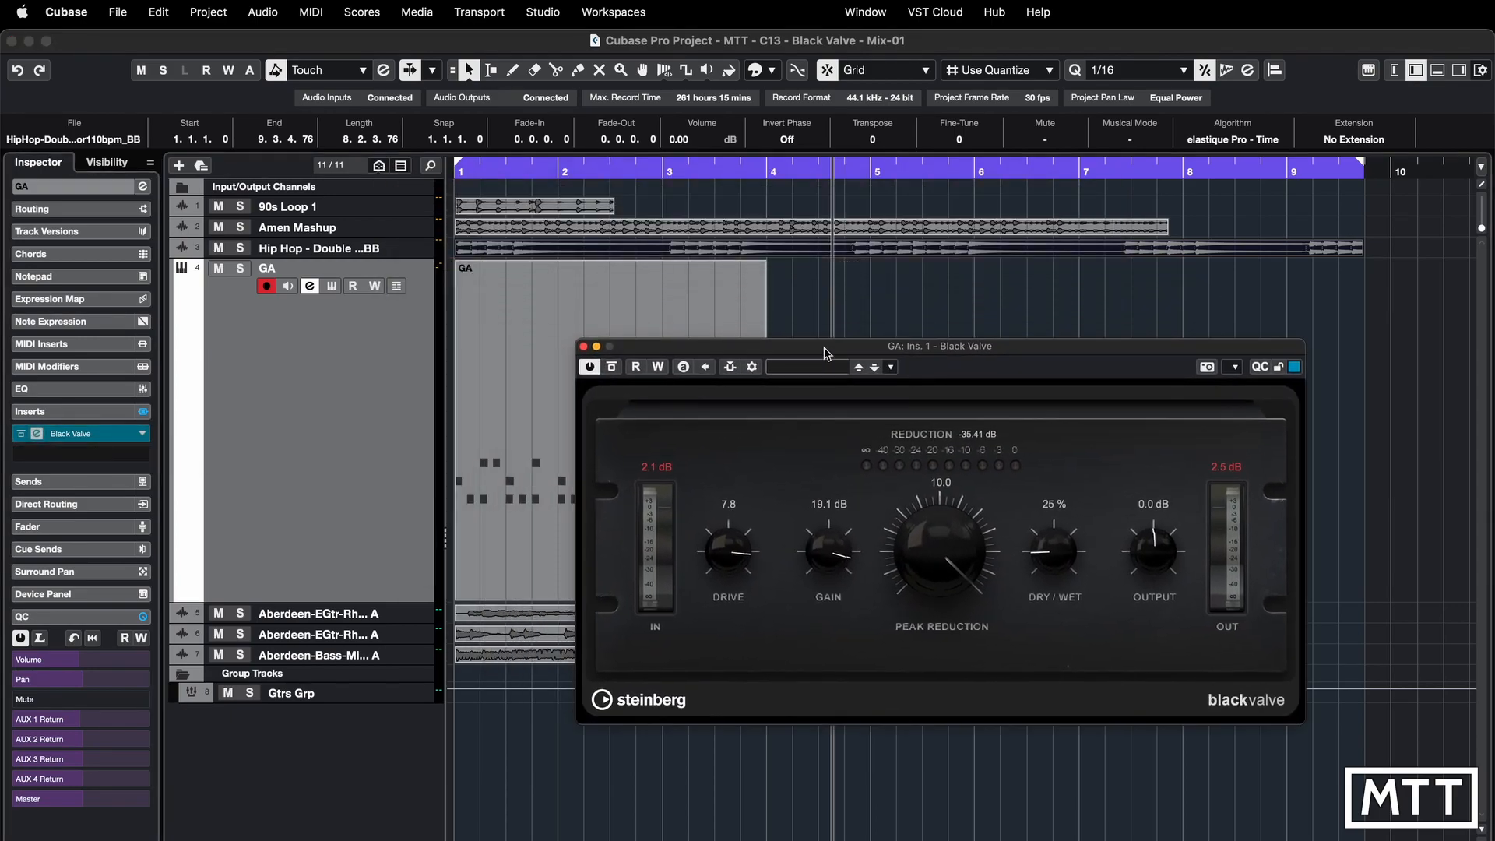
Set the loop range to the GA clip and play the GA track soloed
{"action": "left_click", "coordinate": [724, 337]}
{"action": "key", "text": "p"}
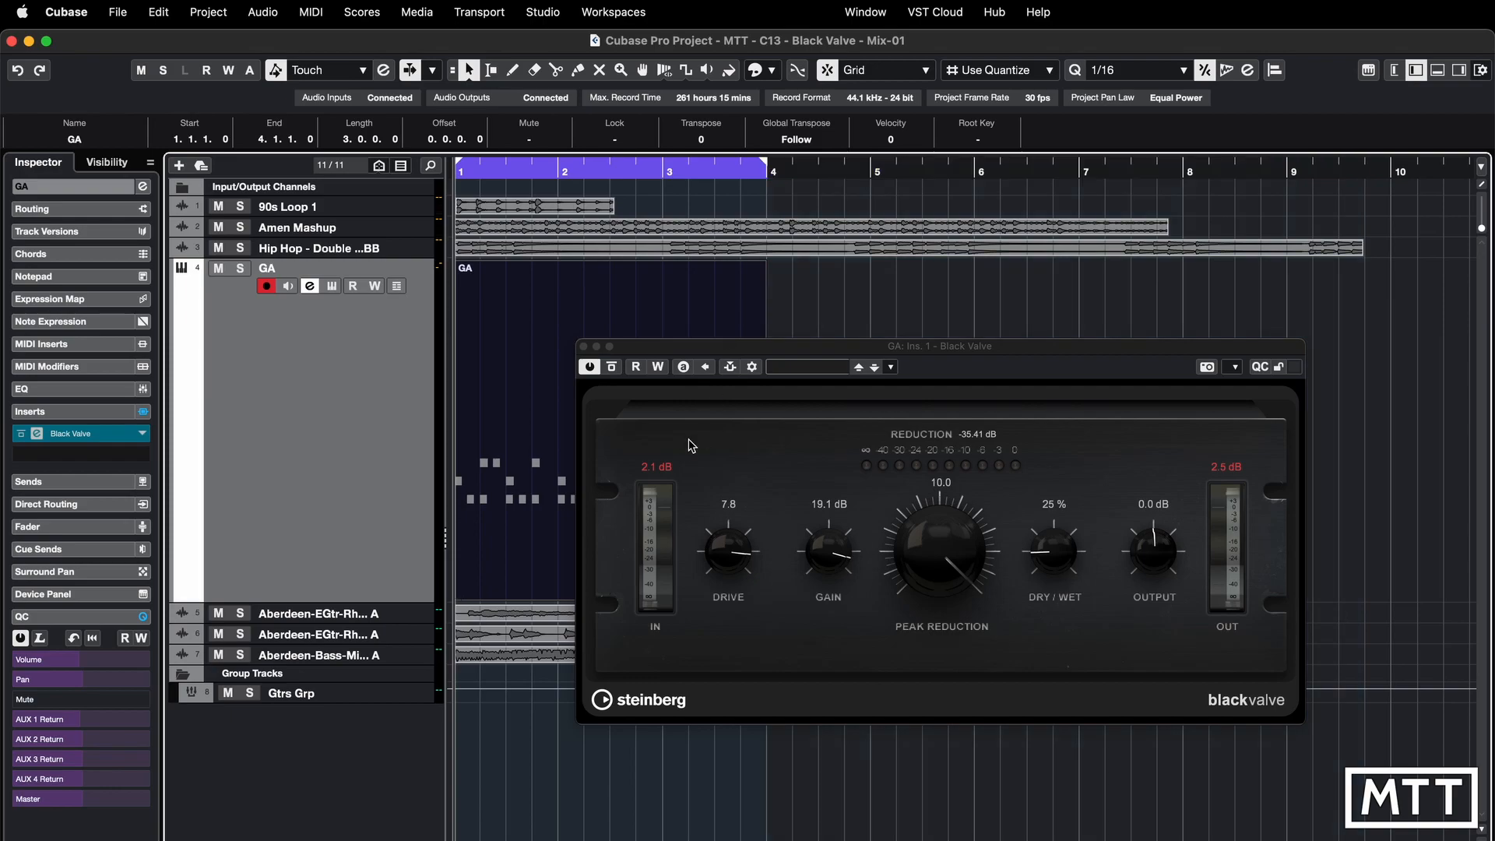
{"action": "key", "text": "s"}
{"action": "key", "text": "space"}
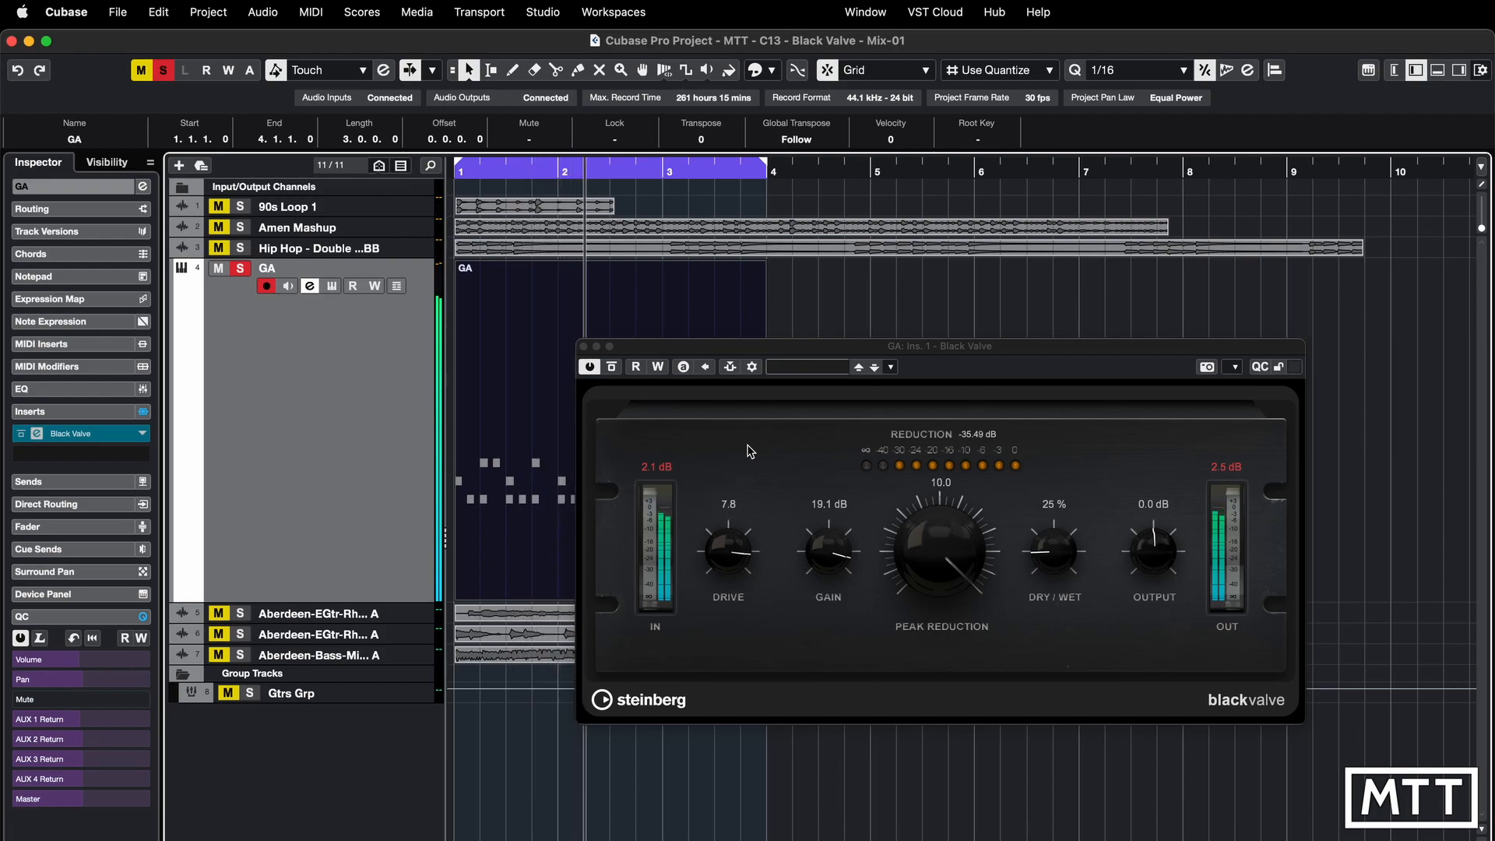
Repeatedly compare the playing GA track with Black Valve bypassed and active
{"action": "left_click", "coordinate": [614, 367]}
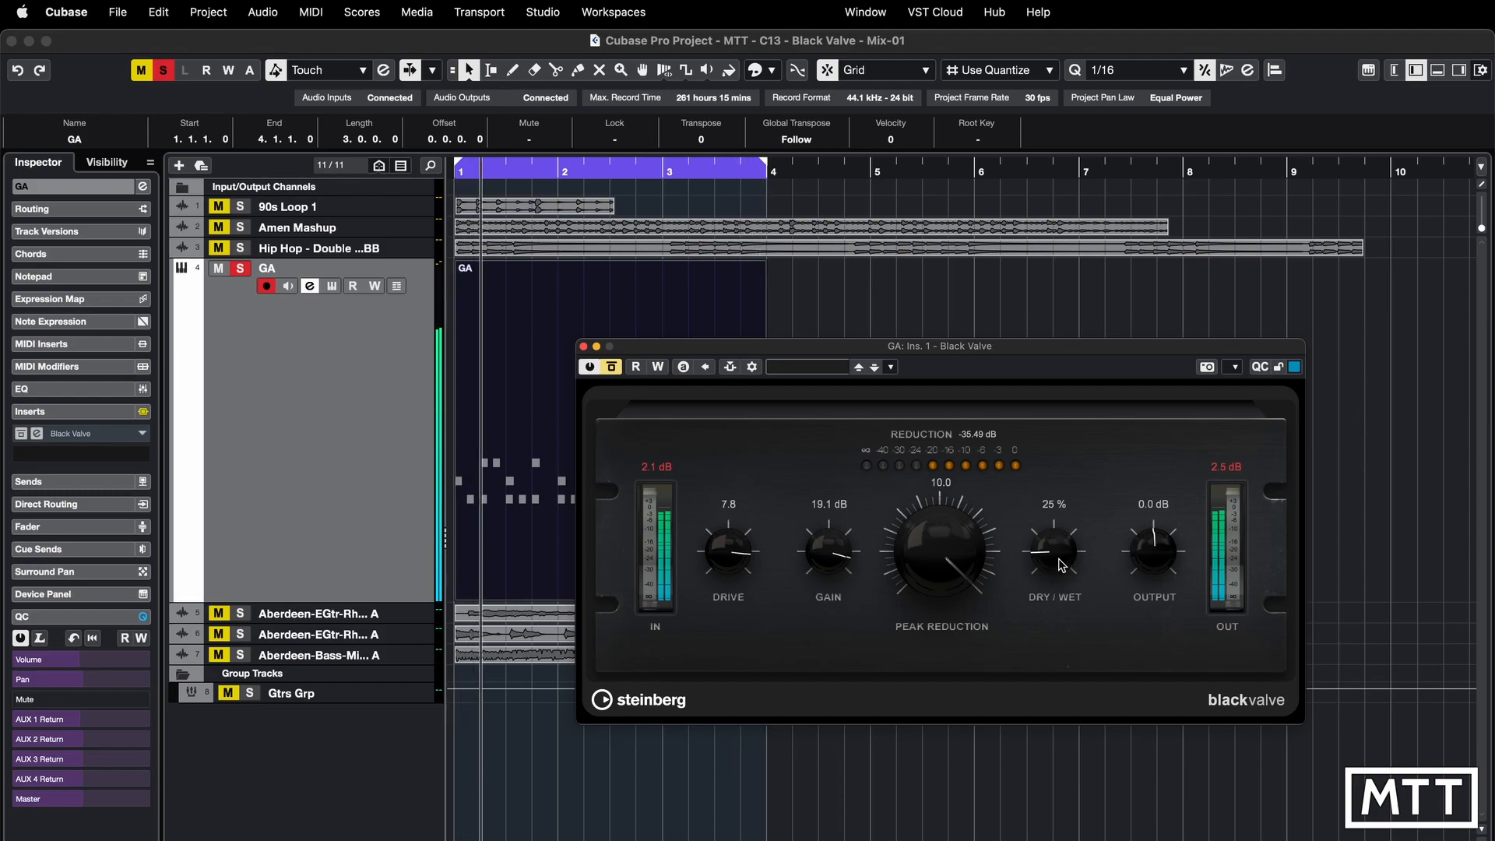
{"action": "left_click", "coordinate": [614, 366]}
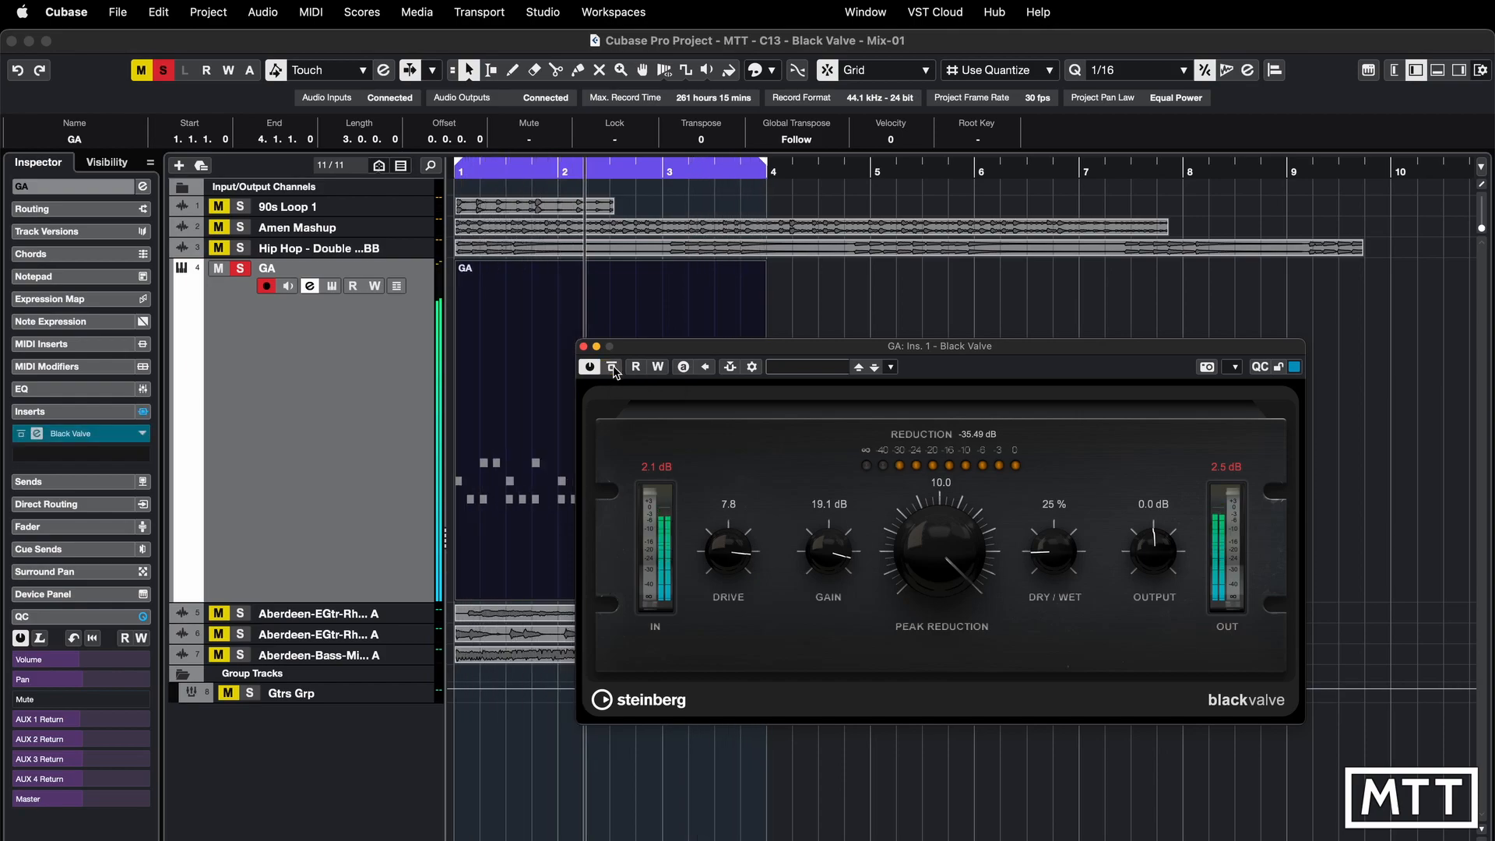
{"action": "left_click", "coordinate": [613, 367]}
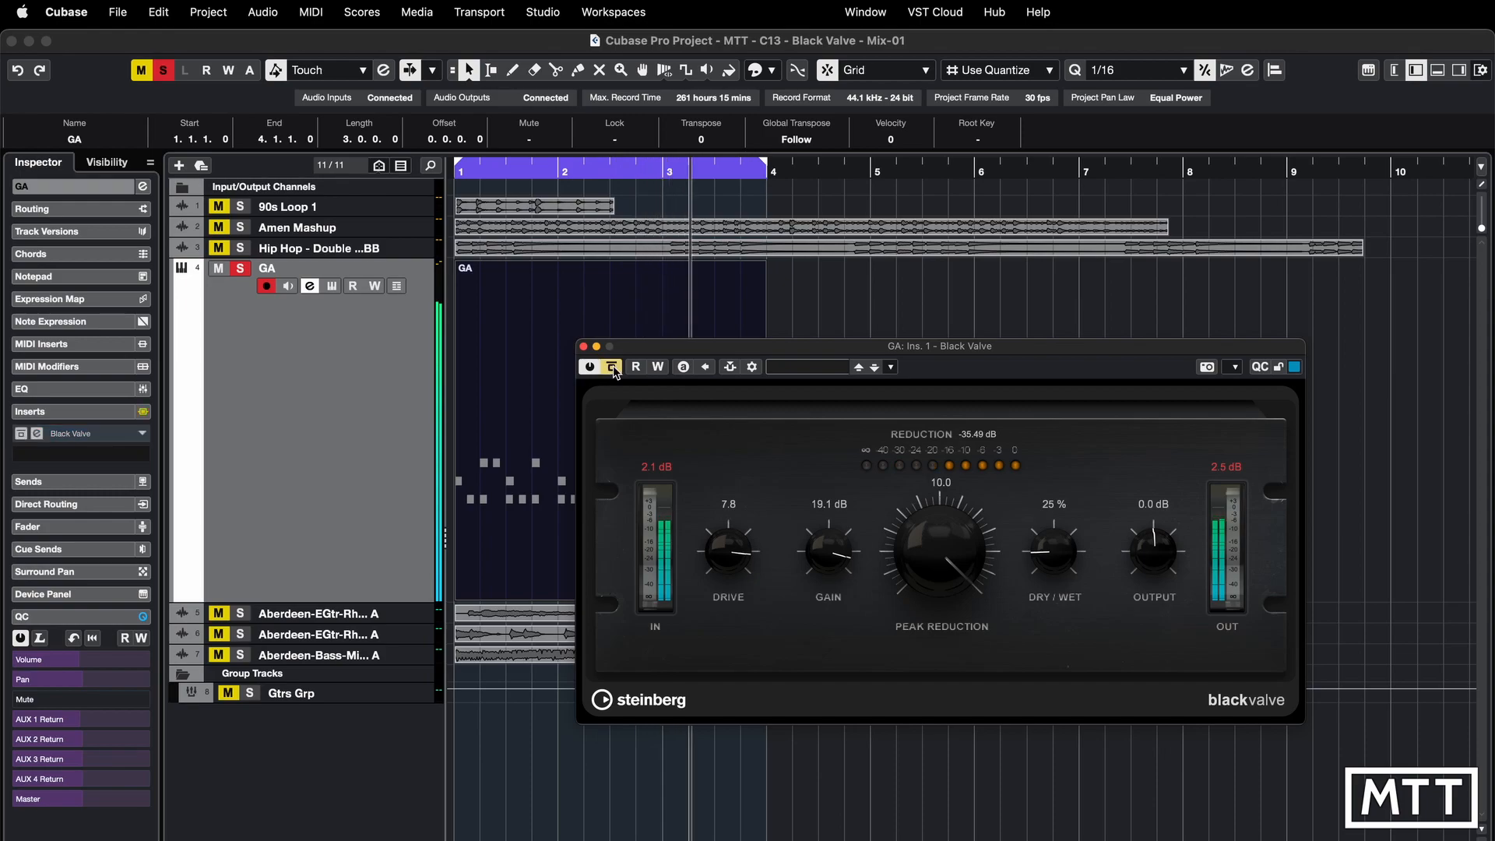
{"action": "left_click", "coordinate": [613, 368]}
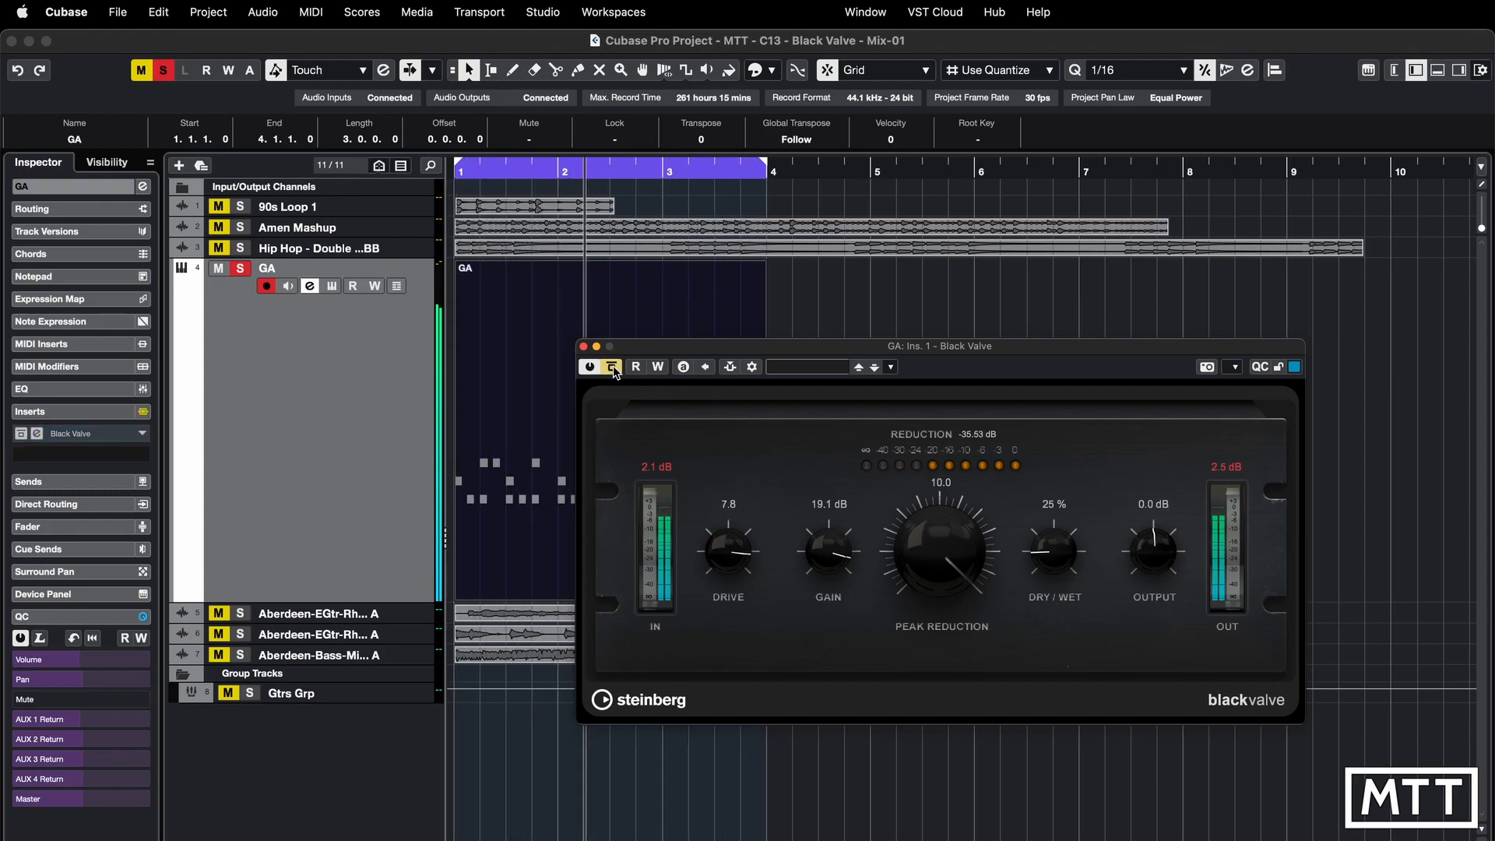
{"action": "left_click", "coordinate": [614, 368]}
{"action": "left_click", "coordinate": [613, 367]}
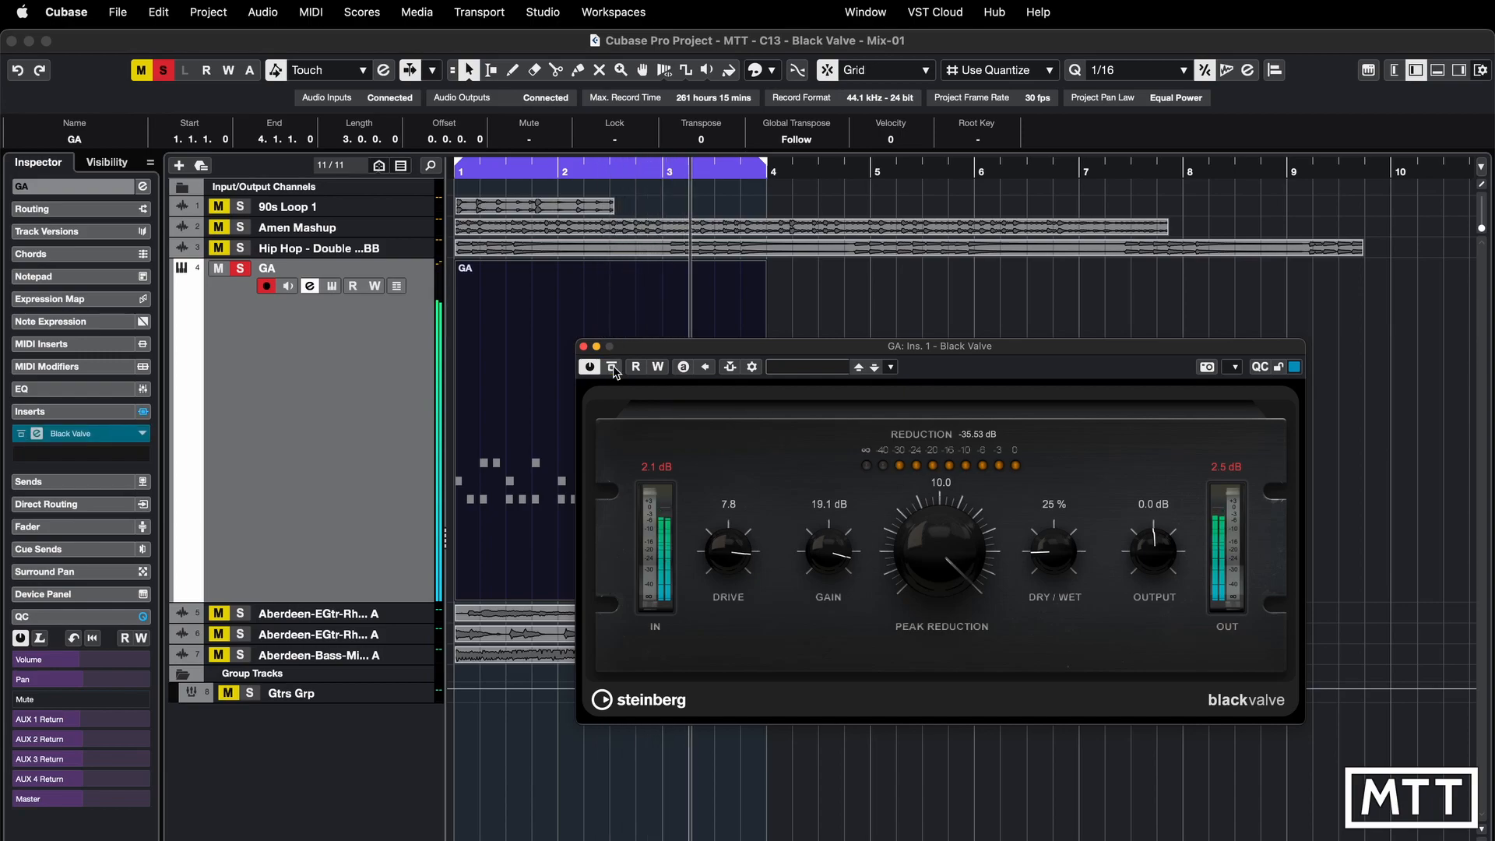
{"action": "left_click", "coordinate": [613, 368]}
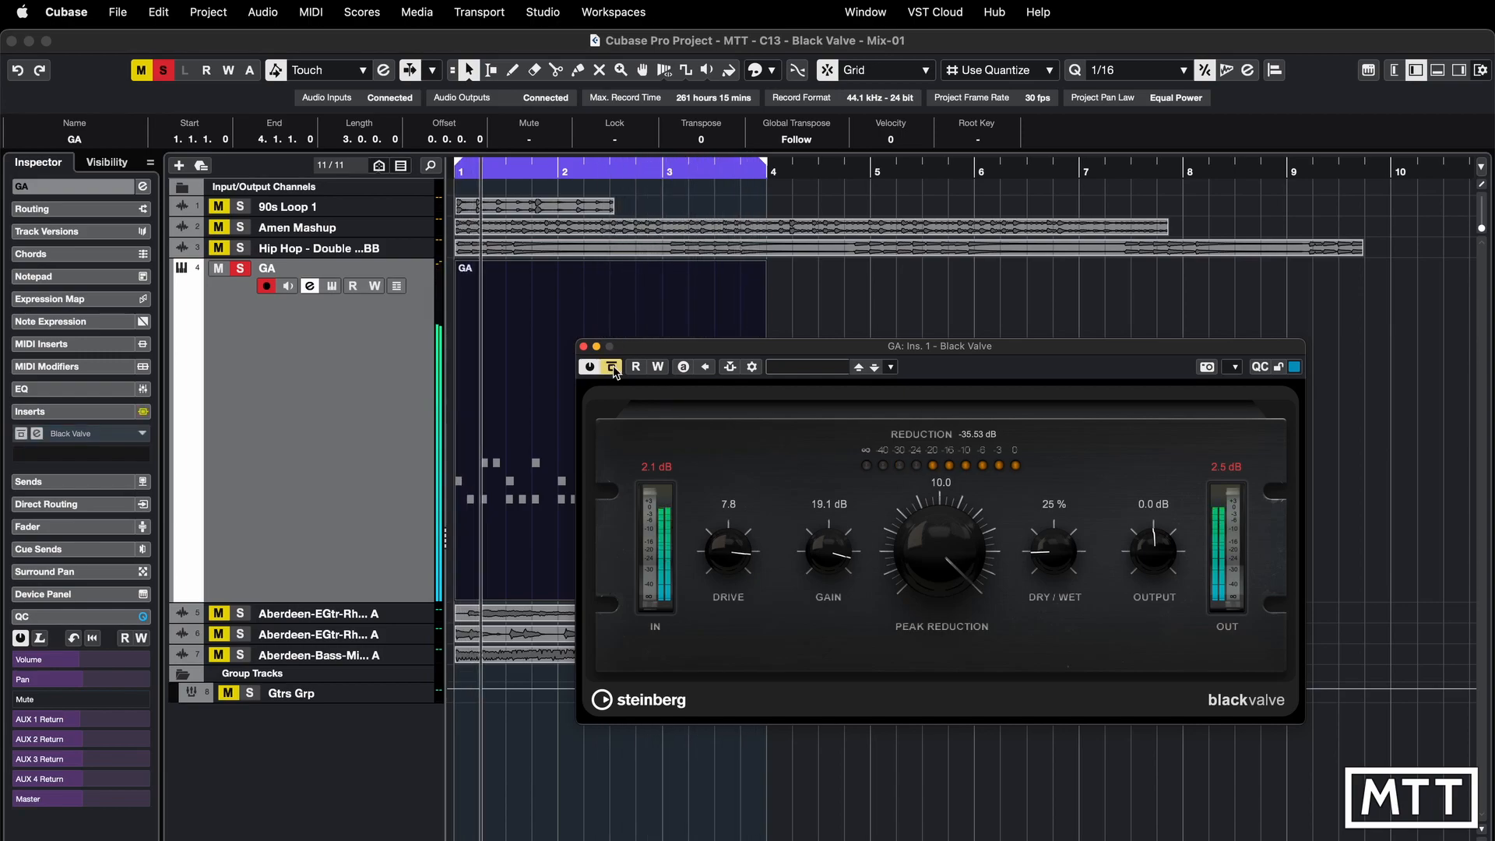
{"action": "left_click", "coordinate": [613, 367]}
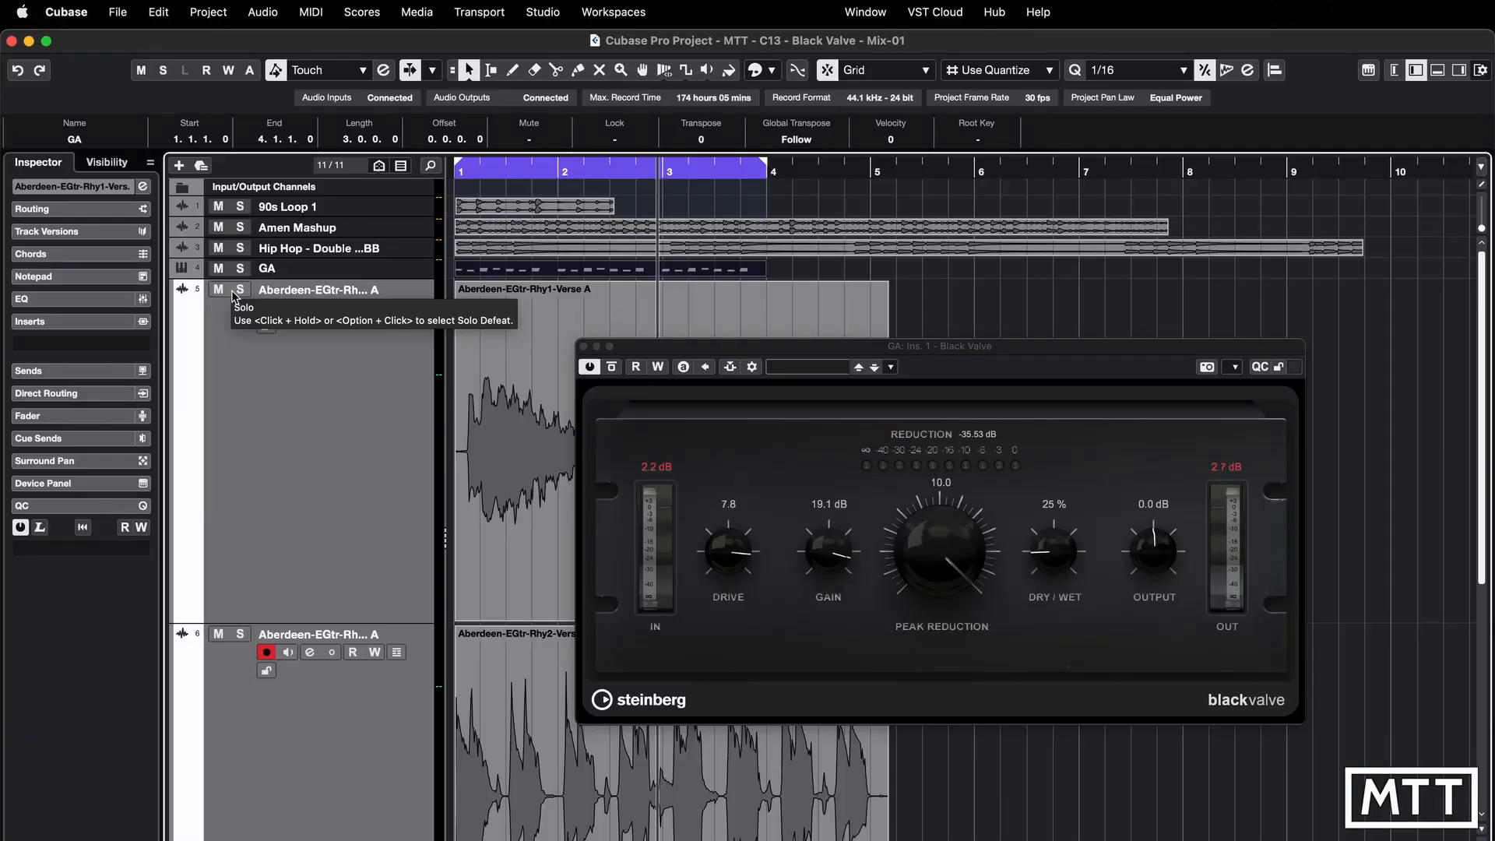
Reduce the track heights until all three Aberdeen tracks fit, and solo both electric guitar tracks and the bass track
{"action": "key", "text": "shift+g"}
{"action": "key", "text": "shift+g"}
{"action": "key", "text": "shift+g"}
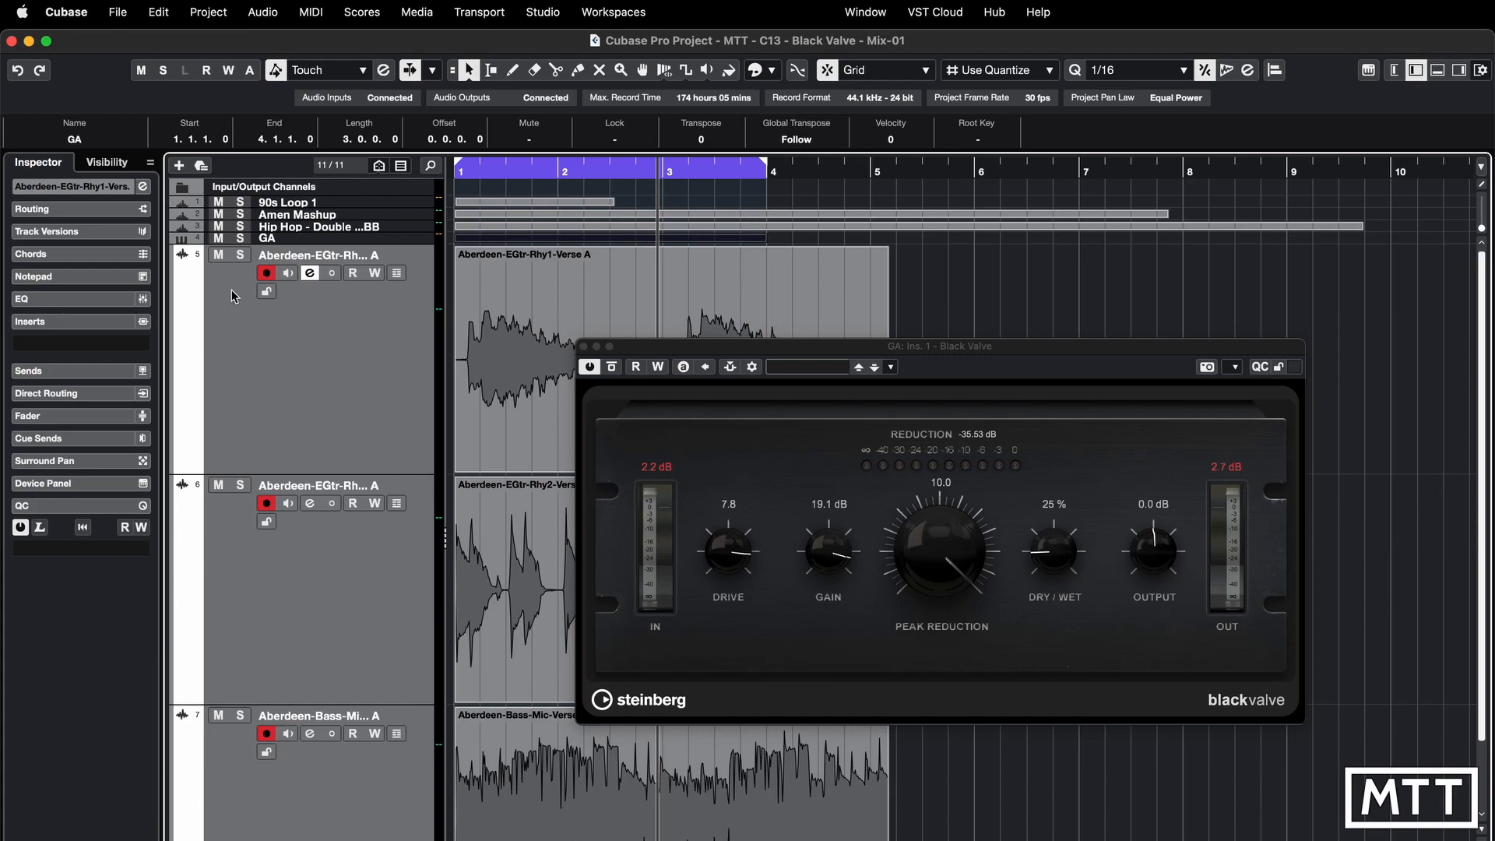
{"action": "key", "text": "shift+g"}
{"action": "key", "text": "shift+g"}
{"action": "left_click", "coordinate": [240, 255]}
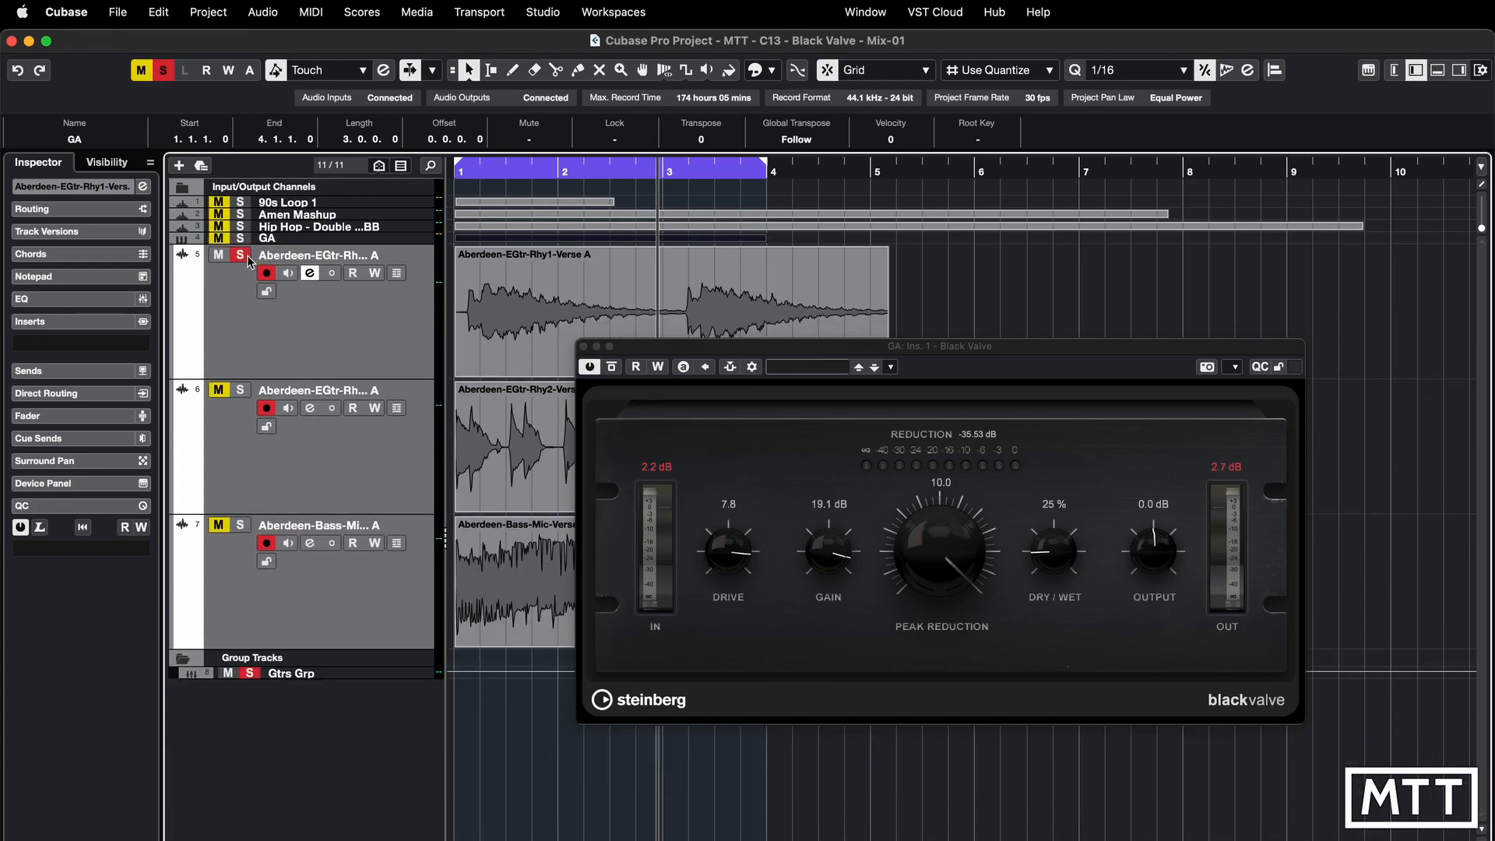
{"action": "left_click", "coordinate": [239, 389]}
{"action": "left_click", "coordinate": [240, 525]}
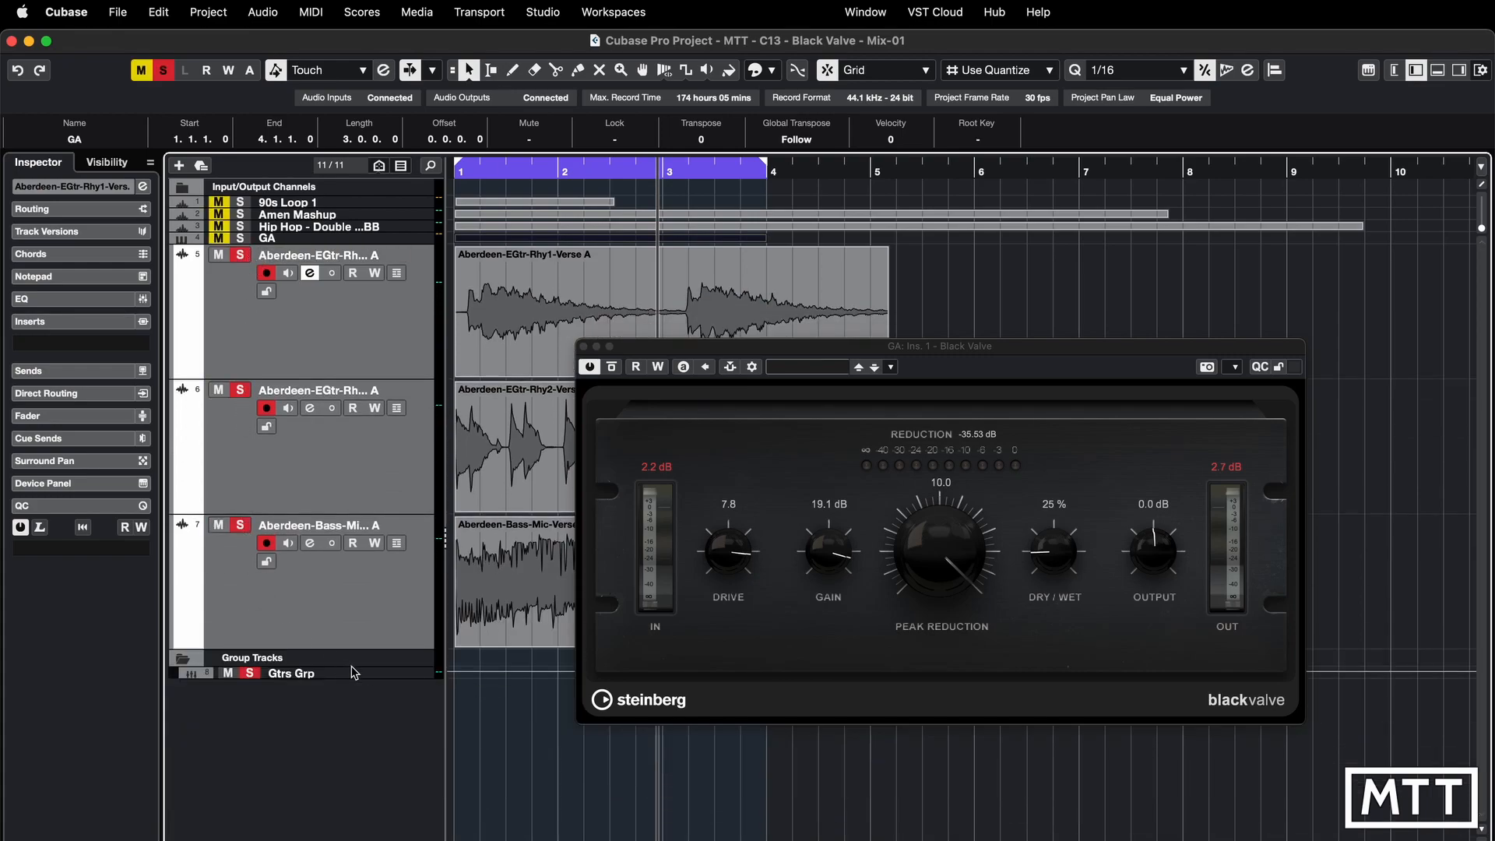
Replace GA's plug-in window with the Gtrs Grp track's Black Valve editor and move it clear of the track controls
{"action": "left_click", "coordinate": [384, 676]}
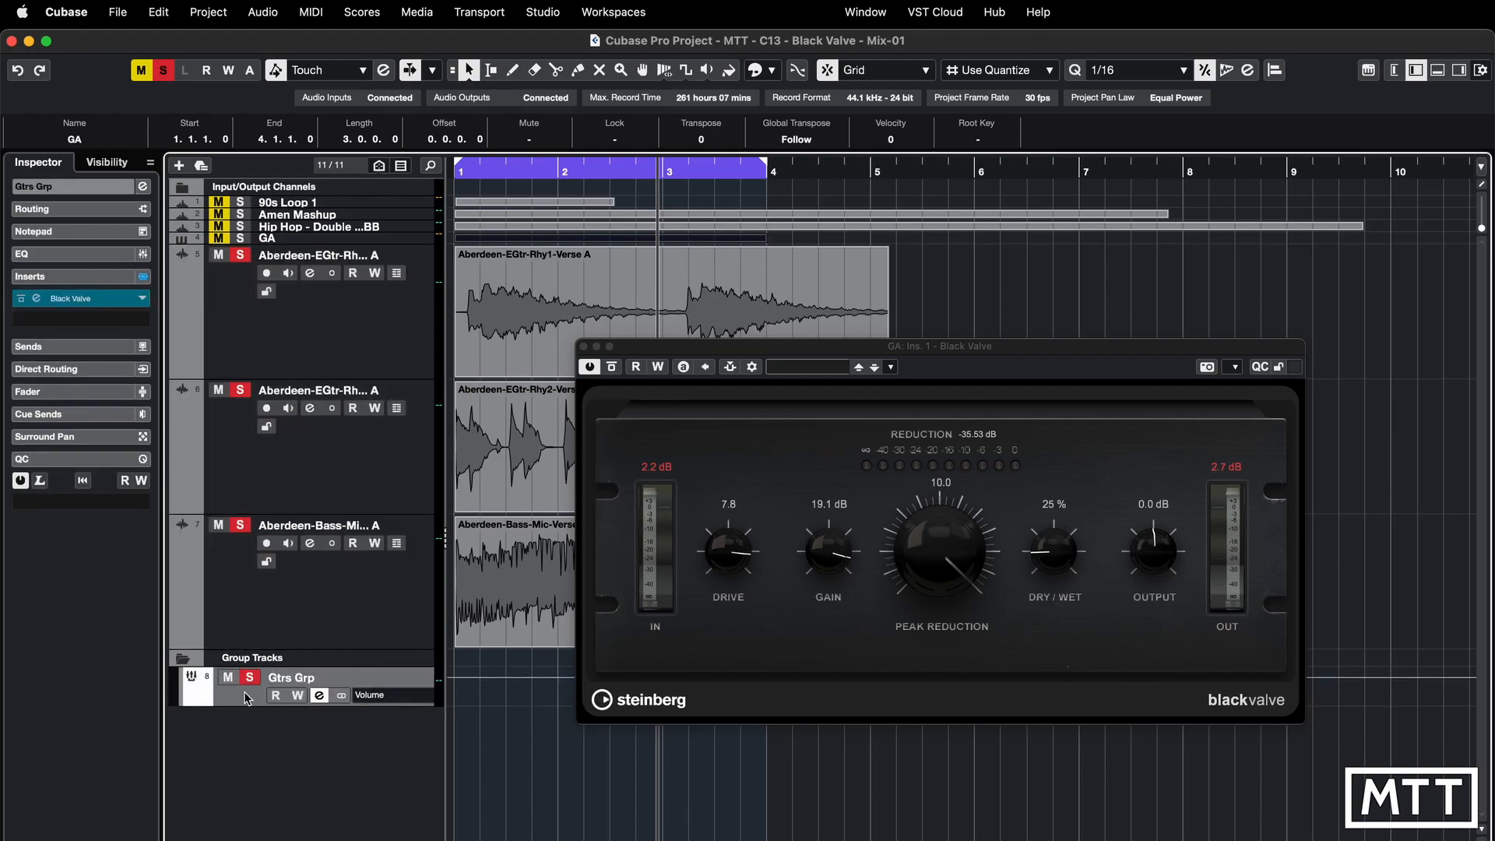
{"action": "left_click", "coordinate": [583, 346]}
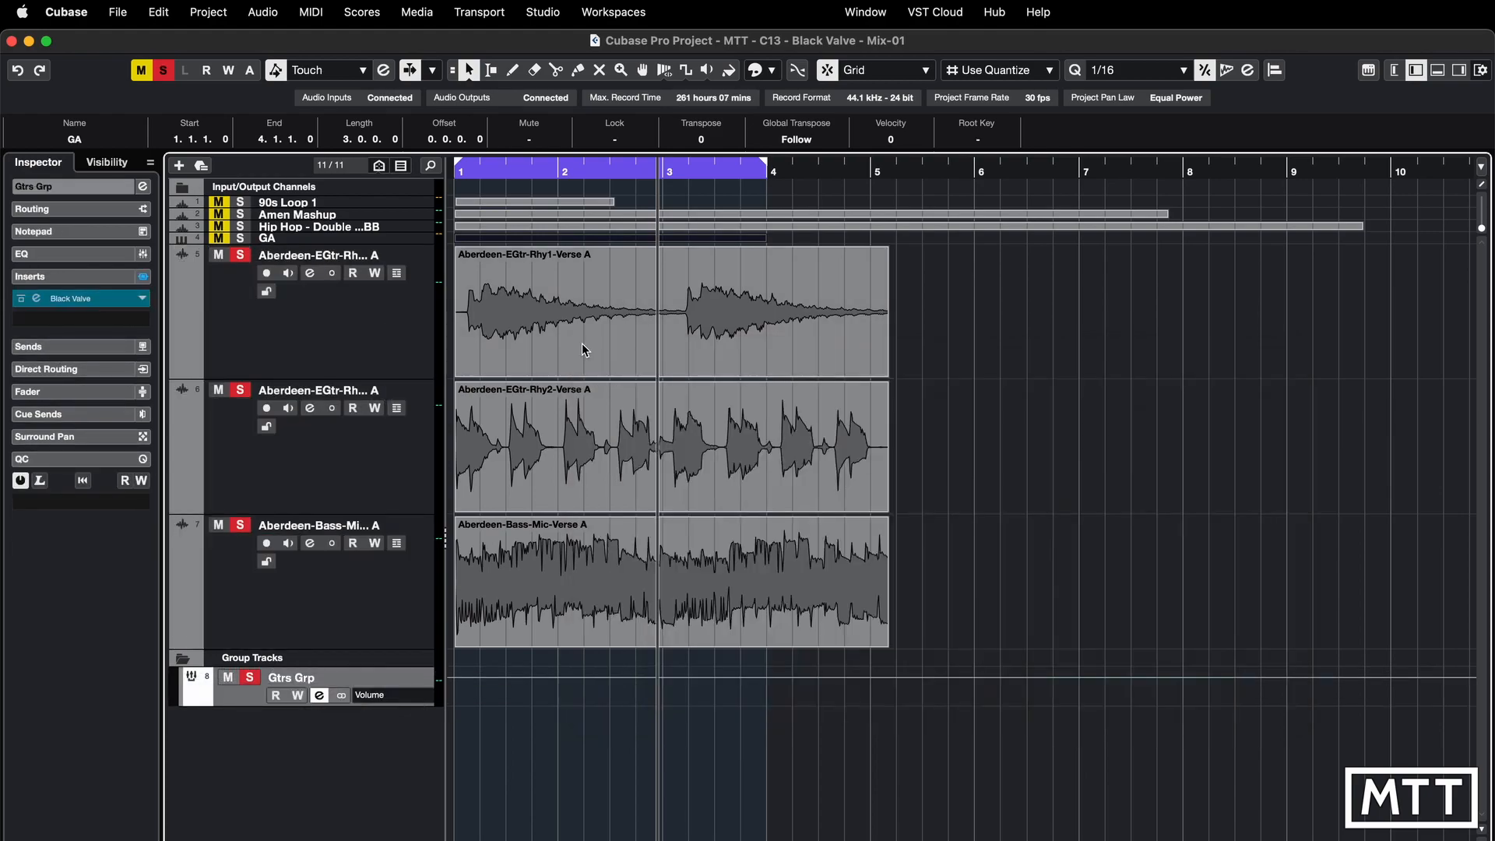
{"action": "left_click", "coordinate": [37, 299]}
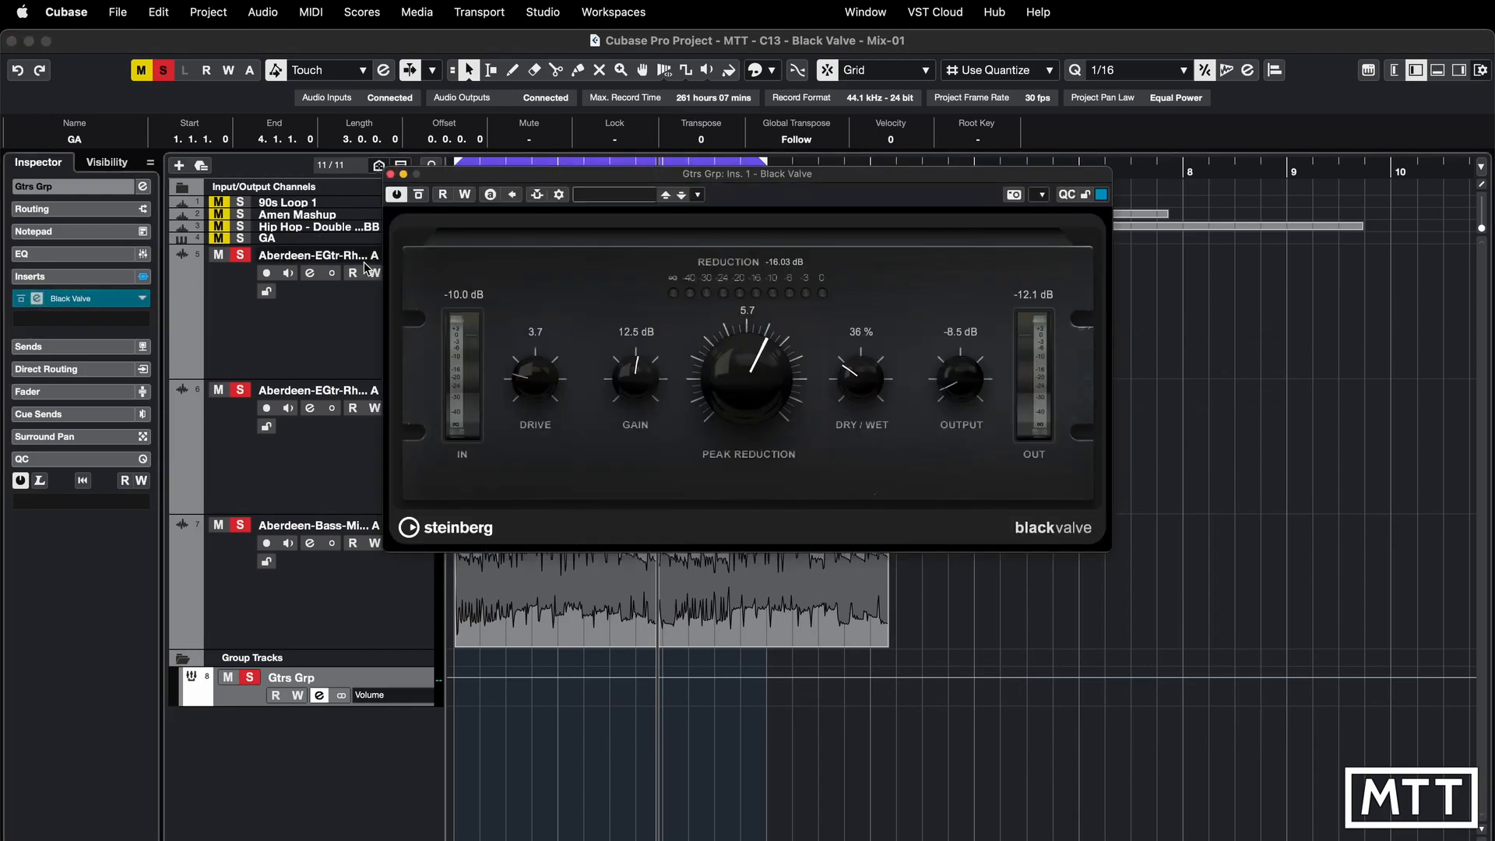
{"action": "left_click_drag", "start_coordinate": [469, 171], "coordinate": [548, 293]}
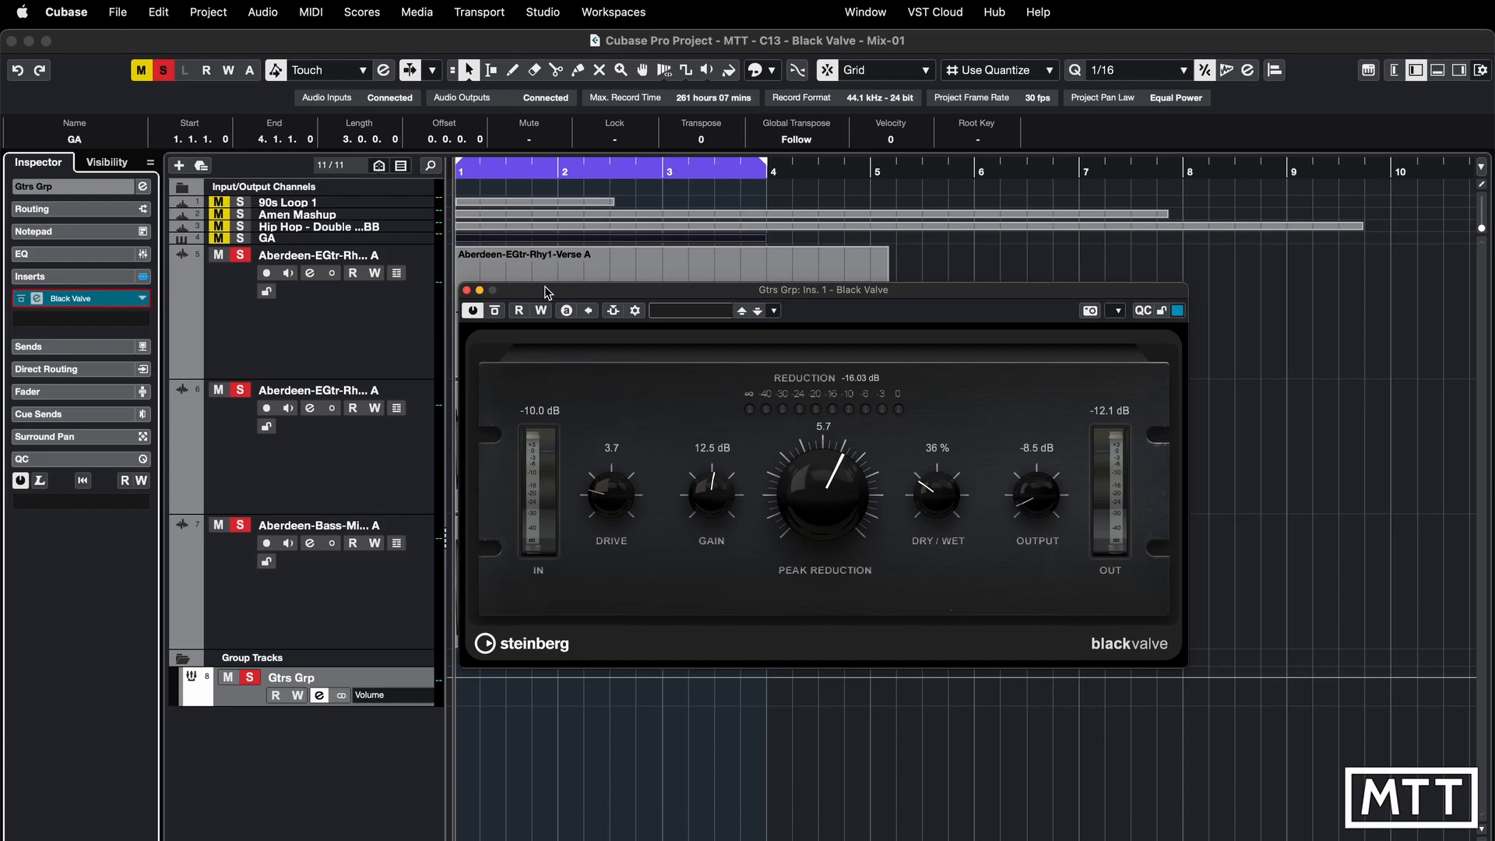
{"action": "left_click_drag", "start_coordinate": [827, 290], "coordinate": [1026, 344]}
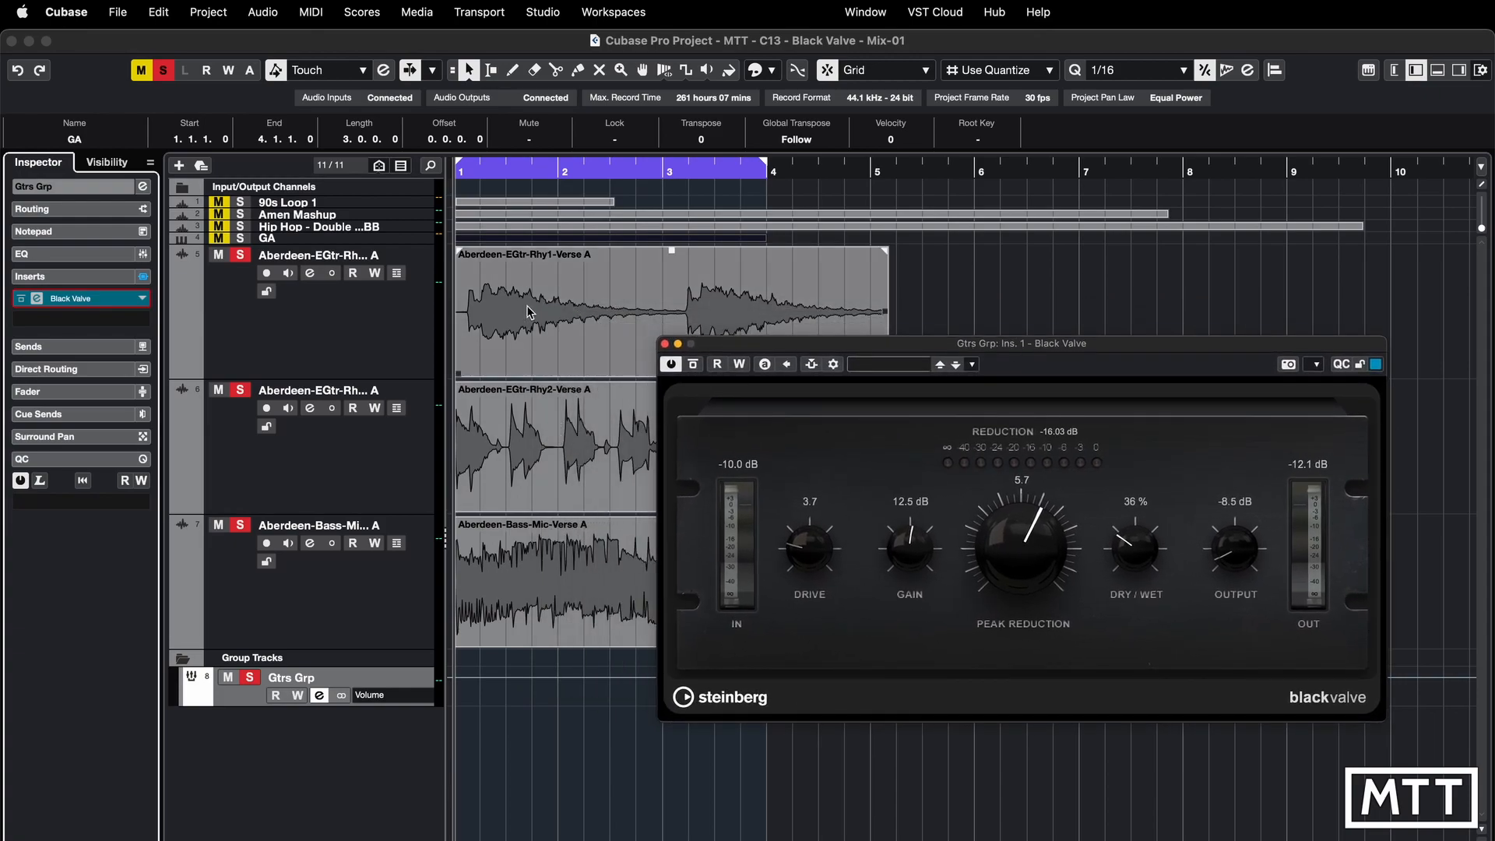
Loop the Aberdeen-EGtr-Rhy1-Verse A clip's length and compare the guitars with the group's Black Valve bypassed and active
{"action": "left_click", "coordinate": [561, 377]}
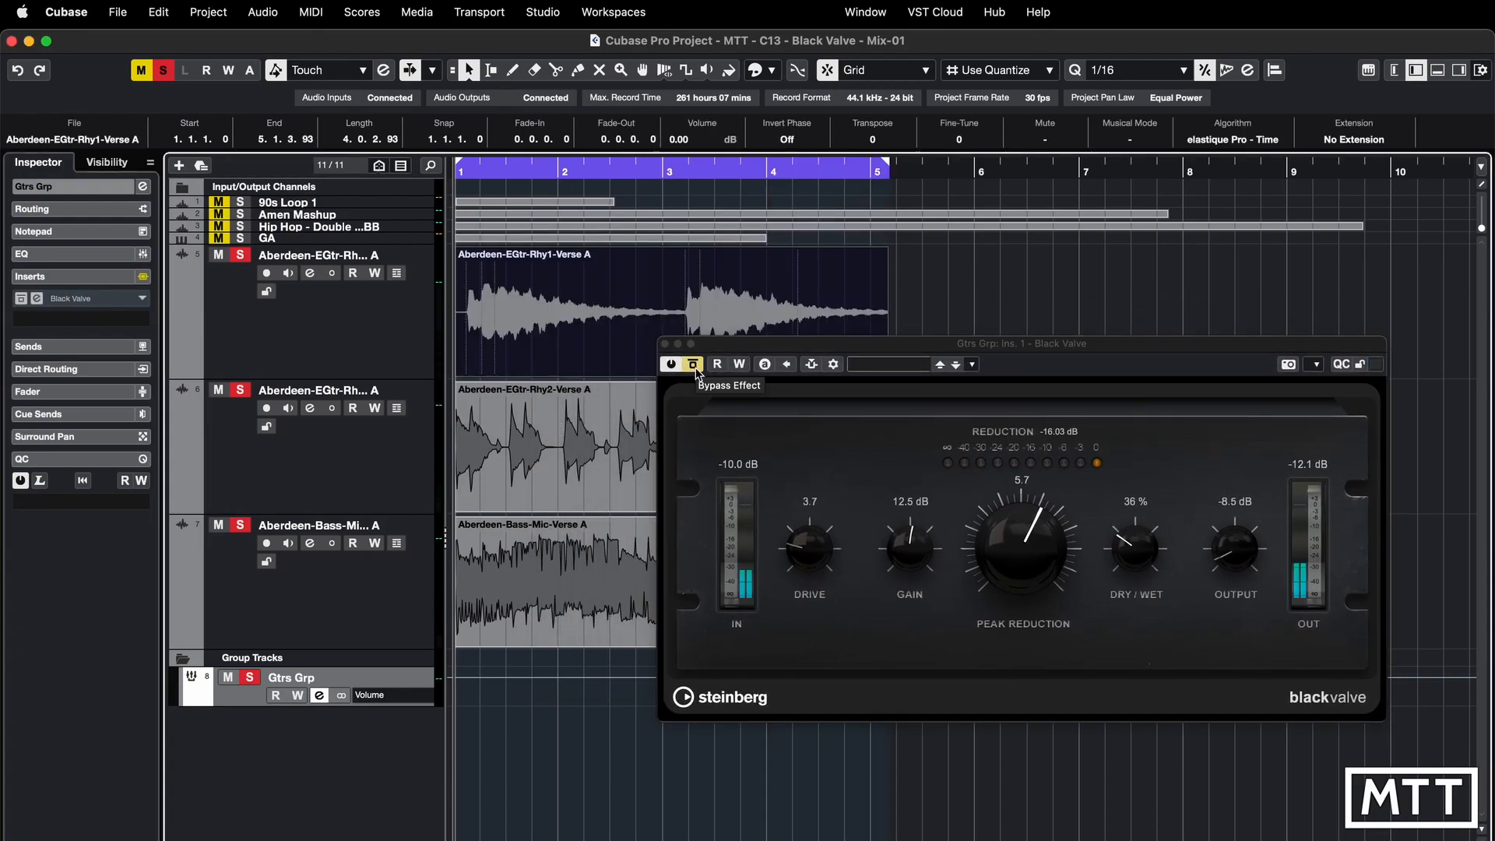
{"action": "key", "text": "space"}
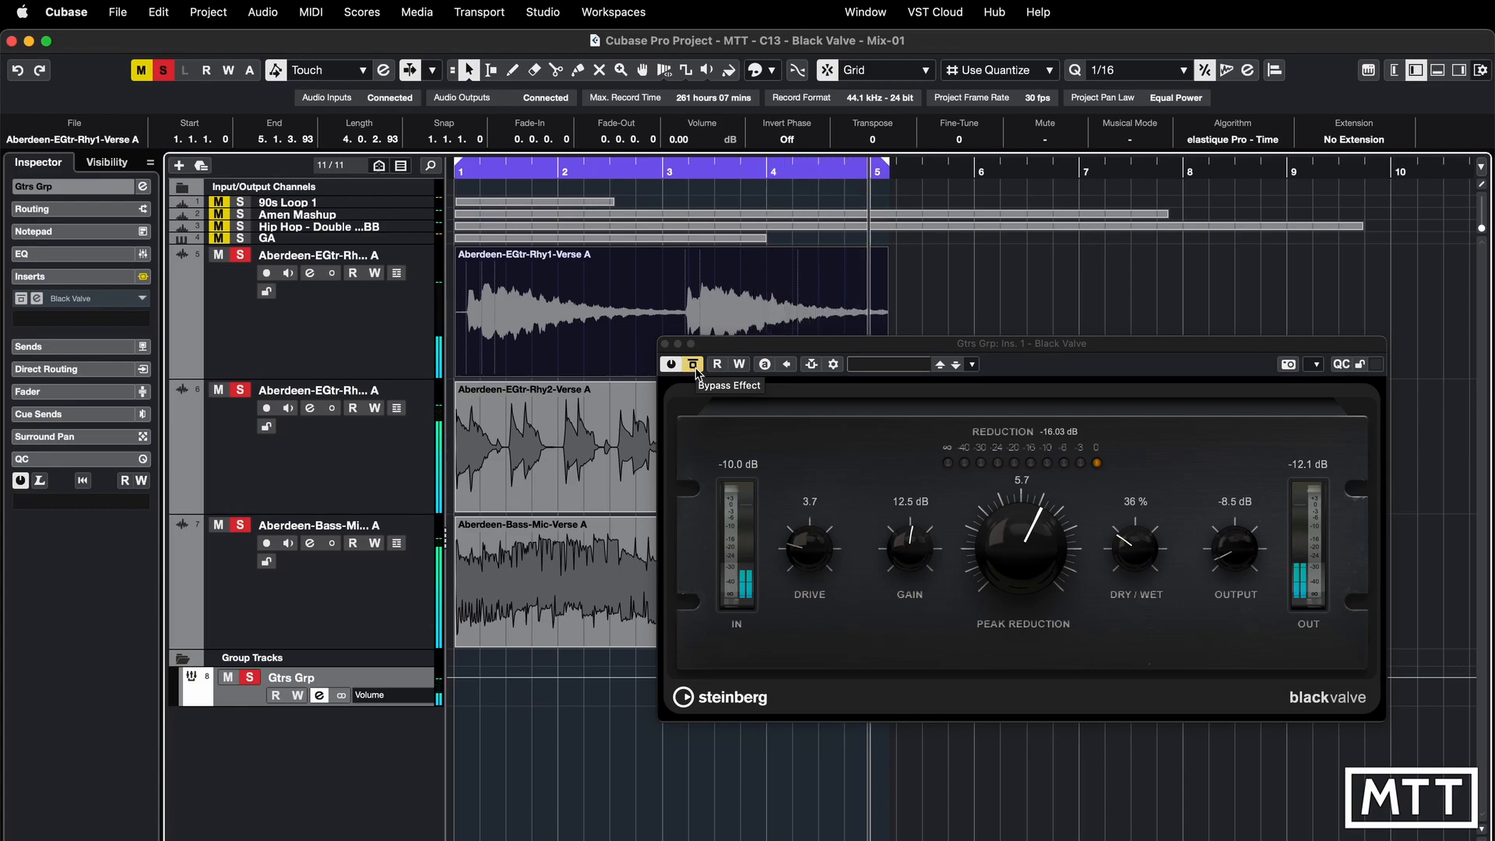
{"action": "left_click", "coordinate": [693, 364]}
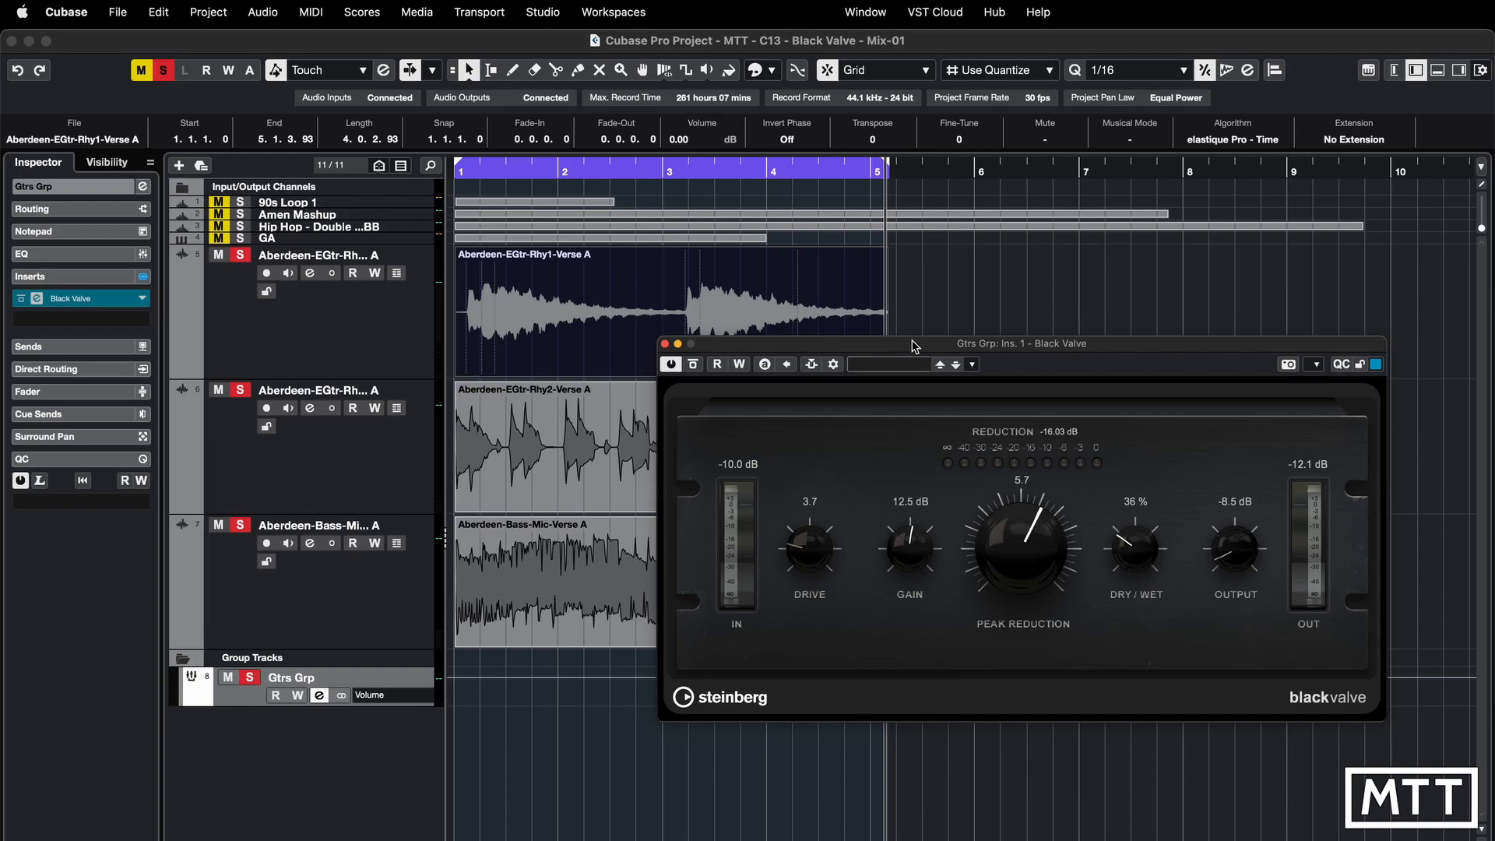
{"action": "left_click_drag", "start_coordinate": [914, 346], "coordinate": [626, 273]}
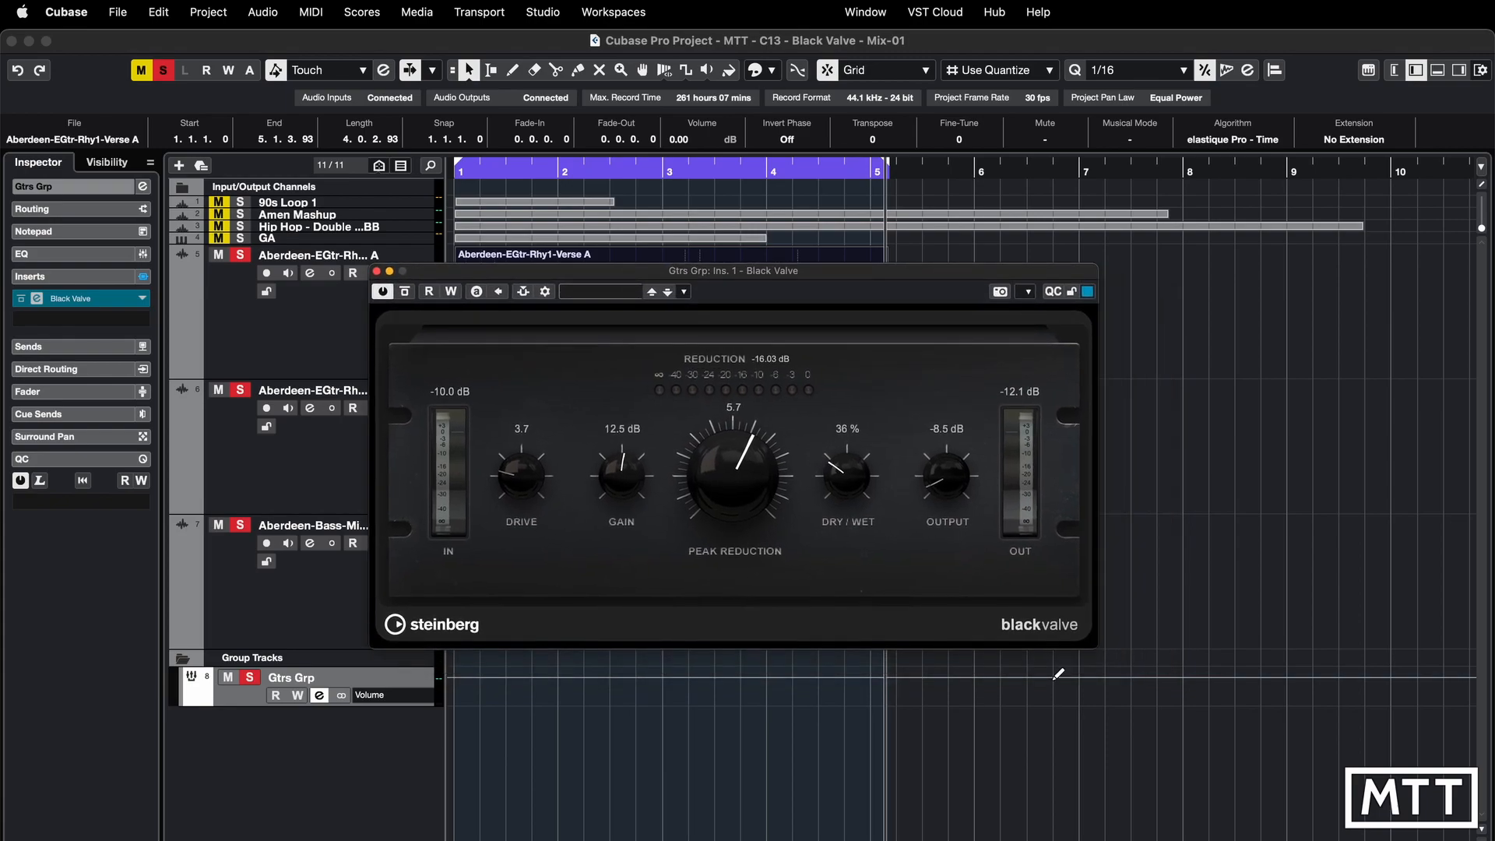